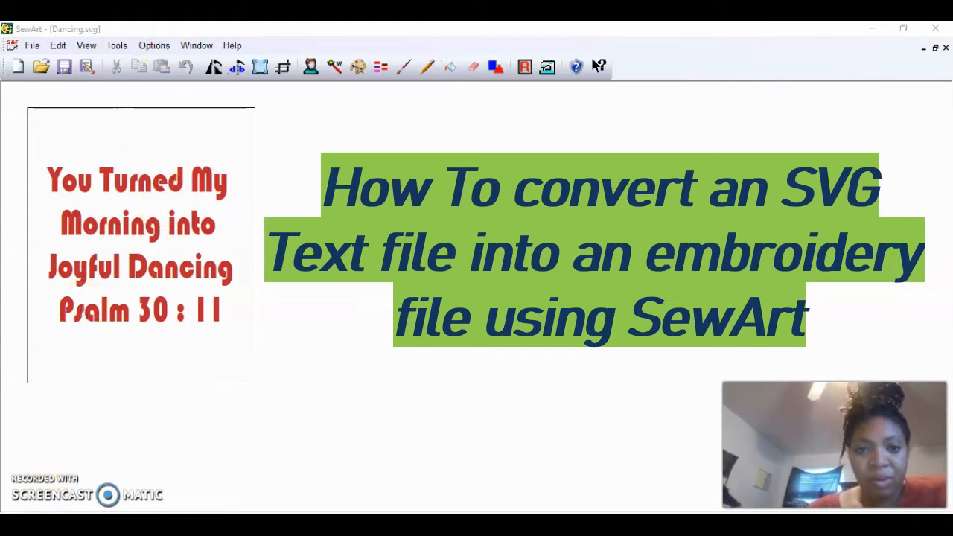
click(548, 74)
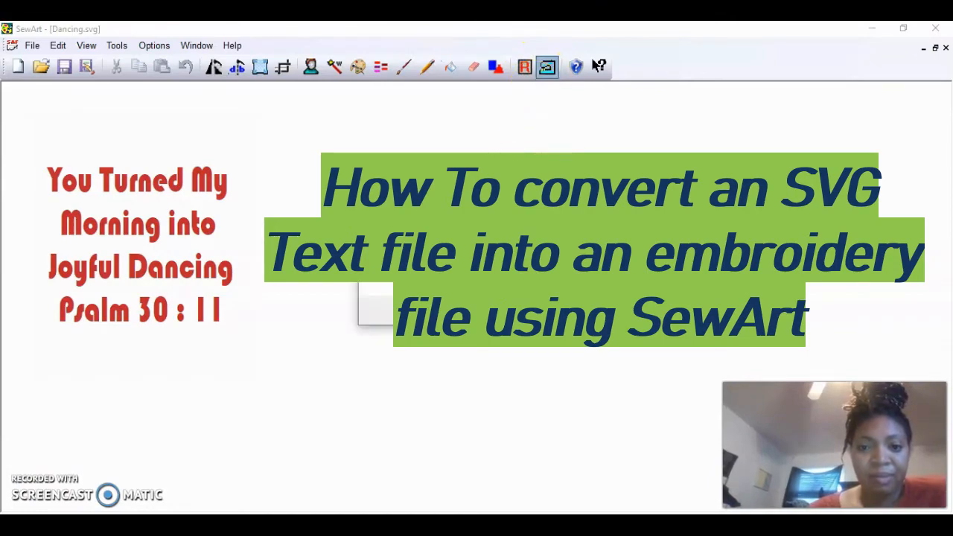
click(564, 310)
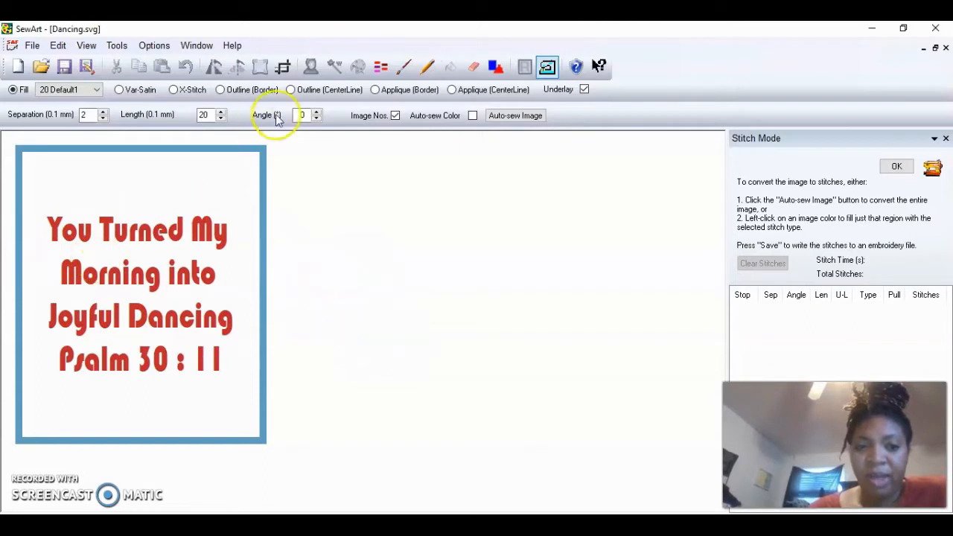
click(946, 139)
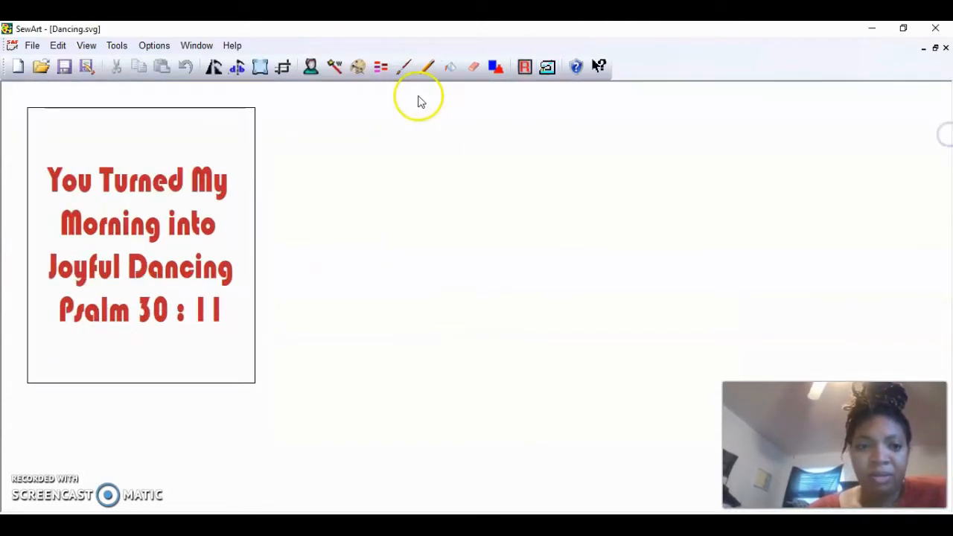
Step: Resize the image to a width of 6 inches with the aspect ratio locked
click(267, 70)
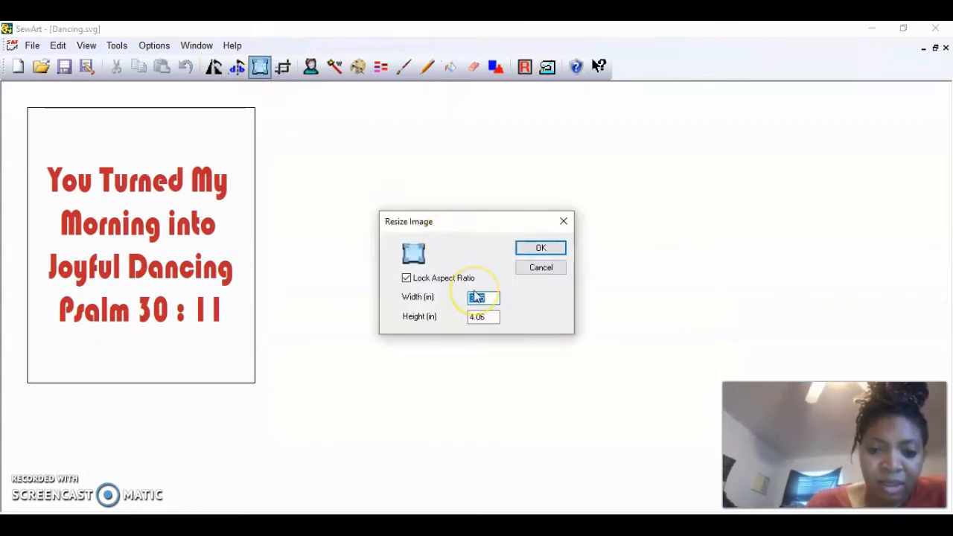
text(6)
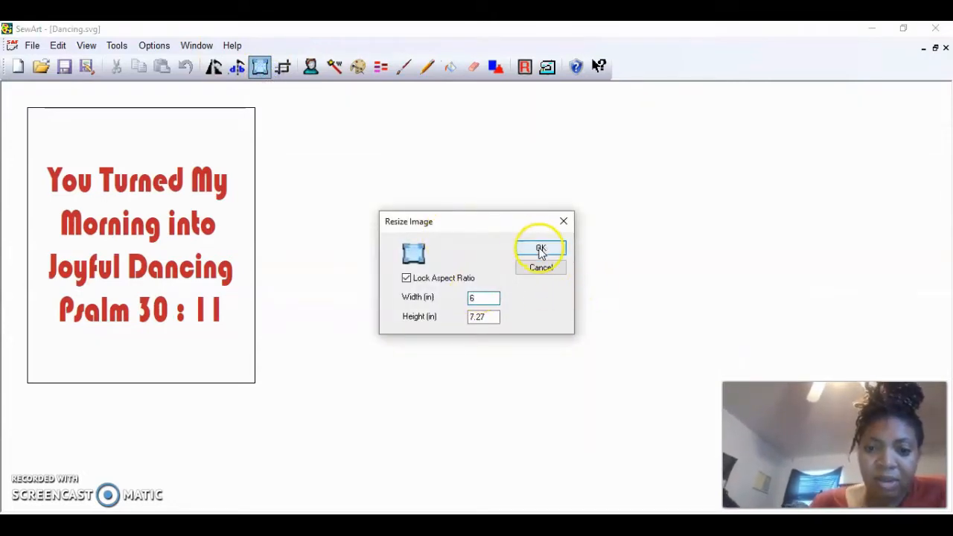
click(541, 248)
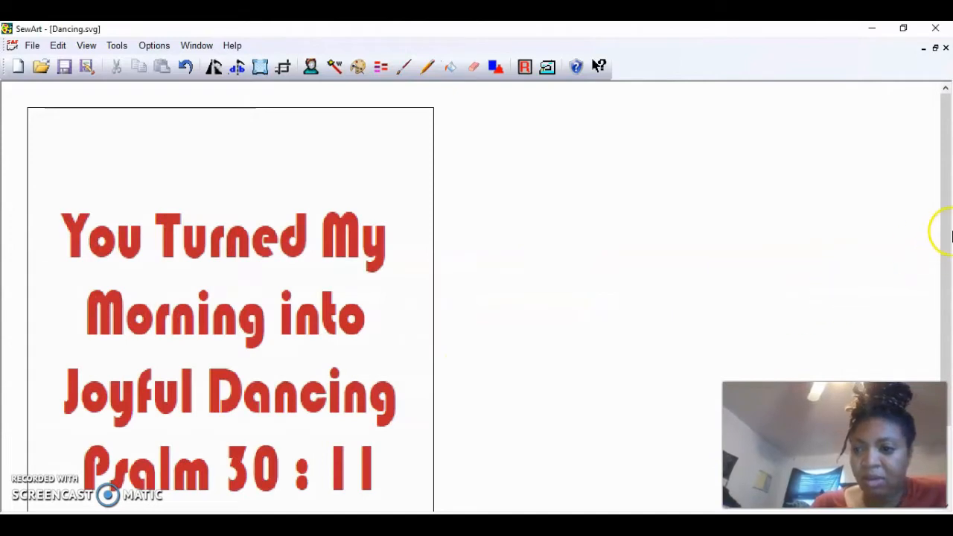
Step: Switch to stitch mode and convert each letter of "You" in the first text line to Default1 fill stitches
drag(950, 232, 944, 310)
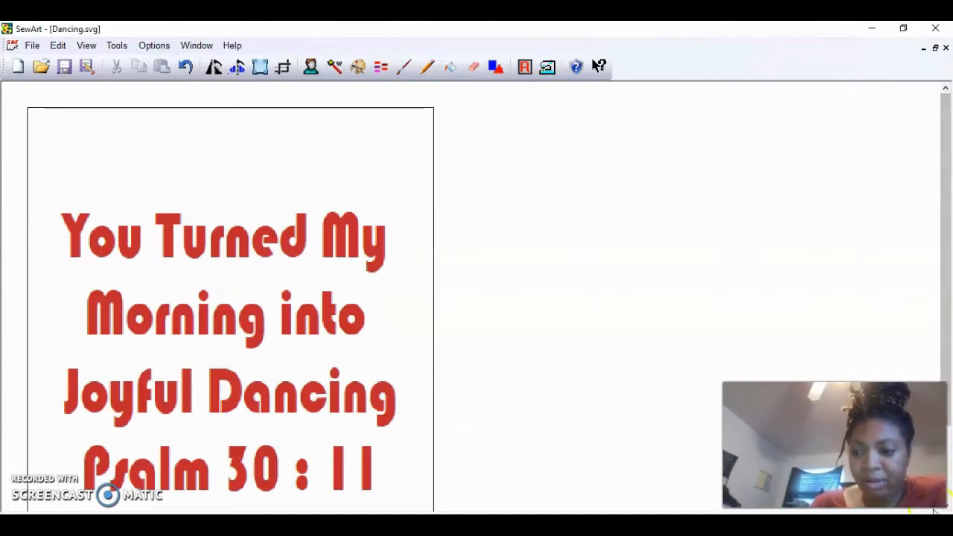
drag(948, 350, 946, 414)
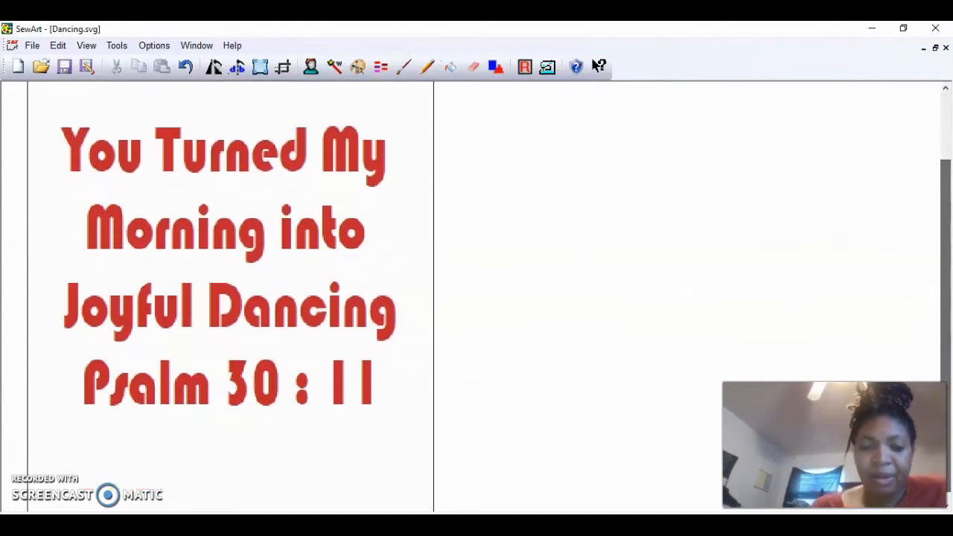
click(549, 67)
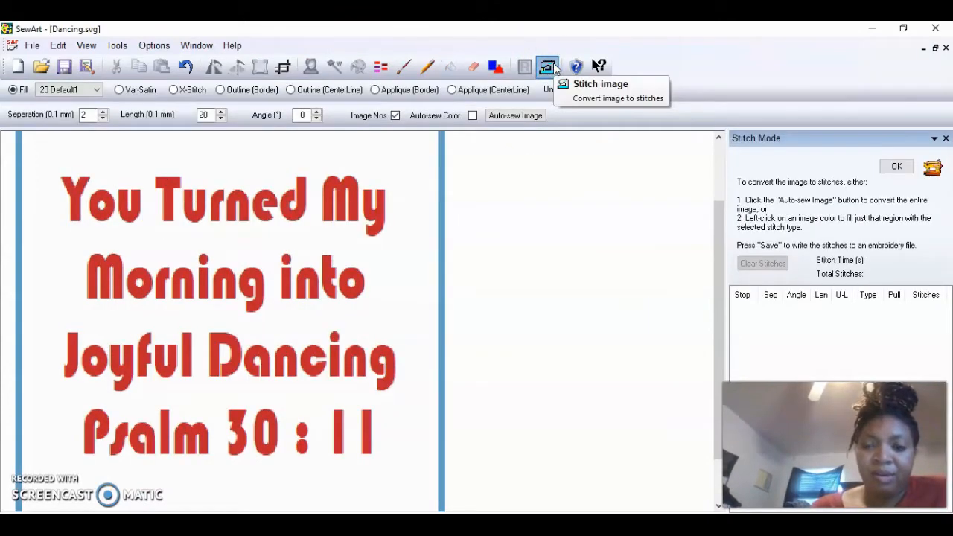
click(74, 204)
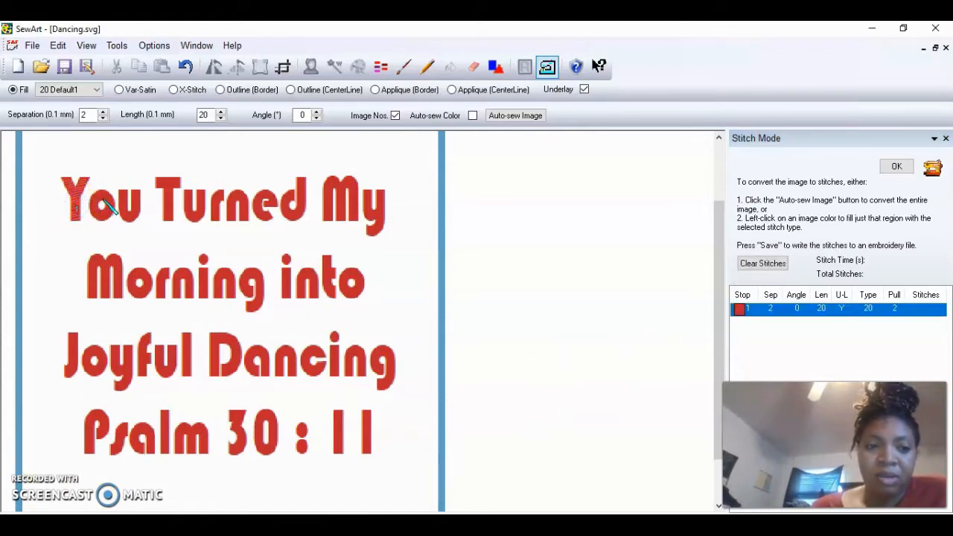
click(112, 202)
click(132, 202)
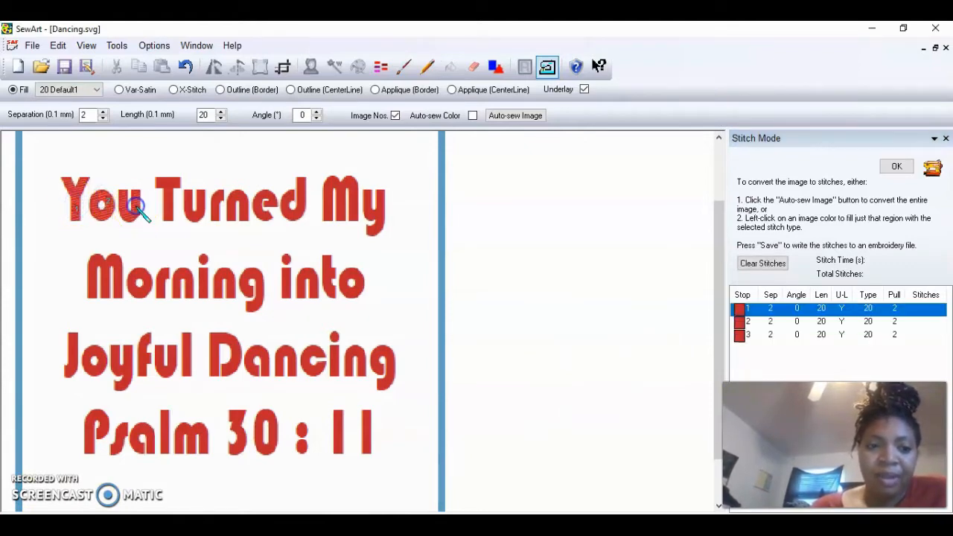
Step: Convert the letters of "Turned My" in the first text line to fill stitches one after another
click(208, 192)
click(167, 196)
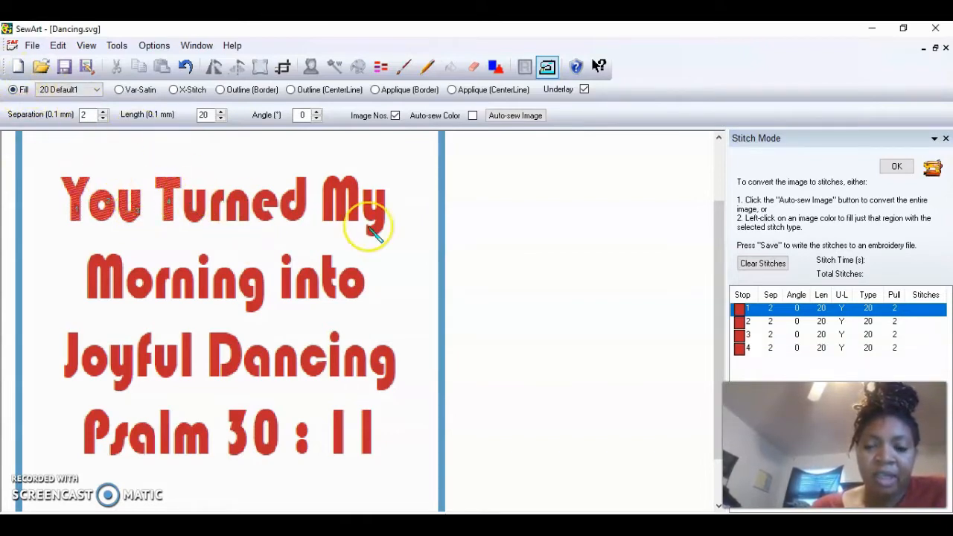
click(201, 208)
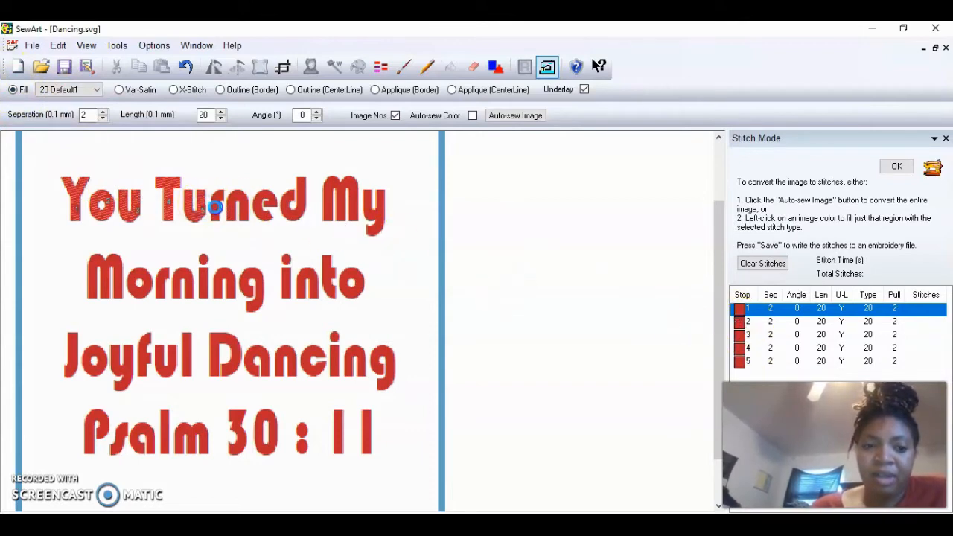
click(214, 208)
click(244, 211)
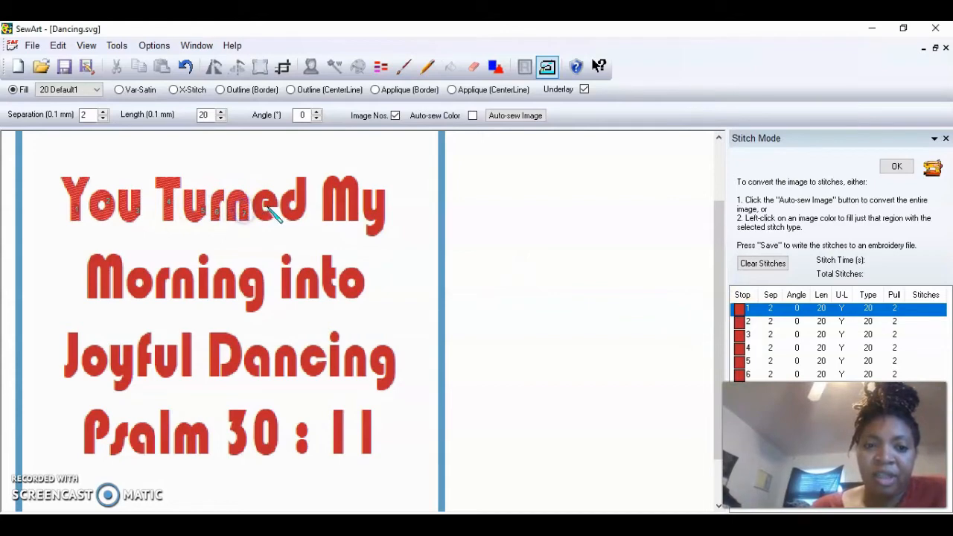
click(259, 210)
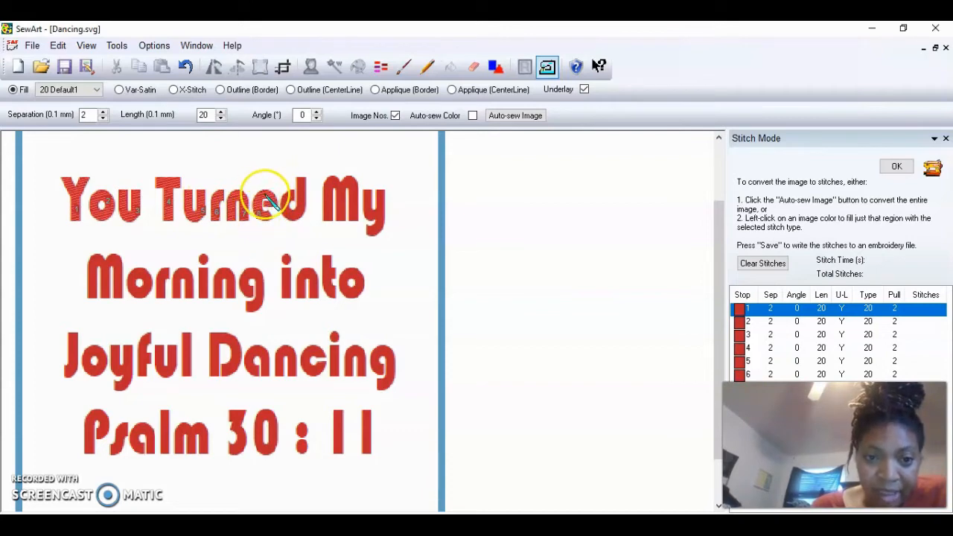
click(302, 198)
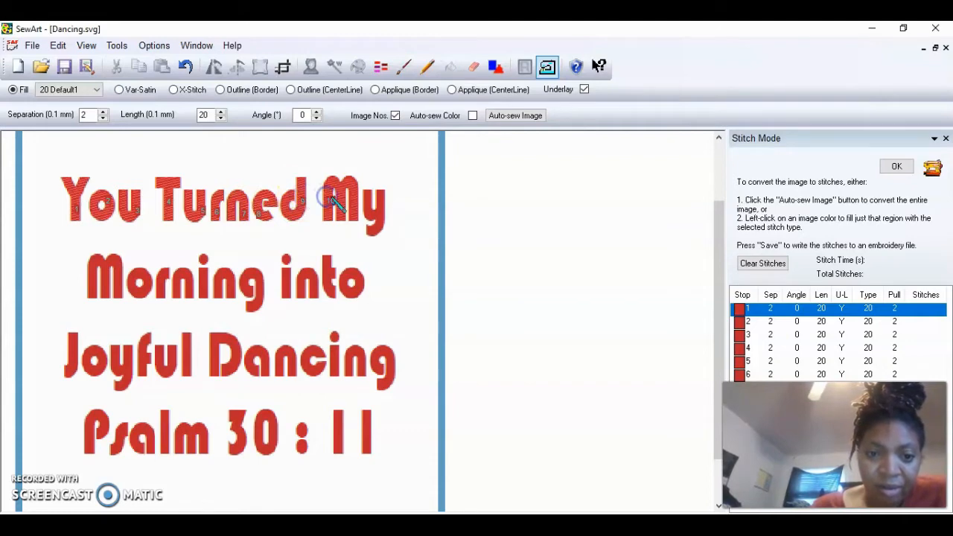
click(369, 200)
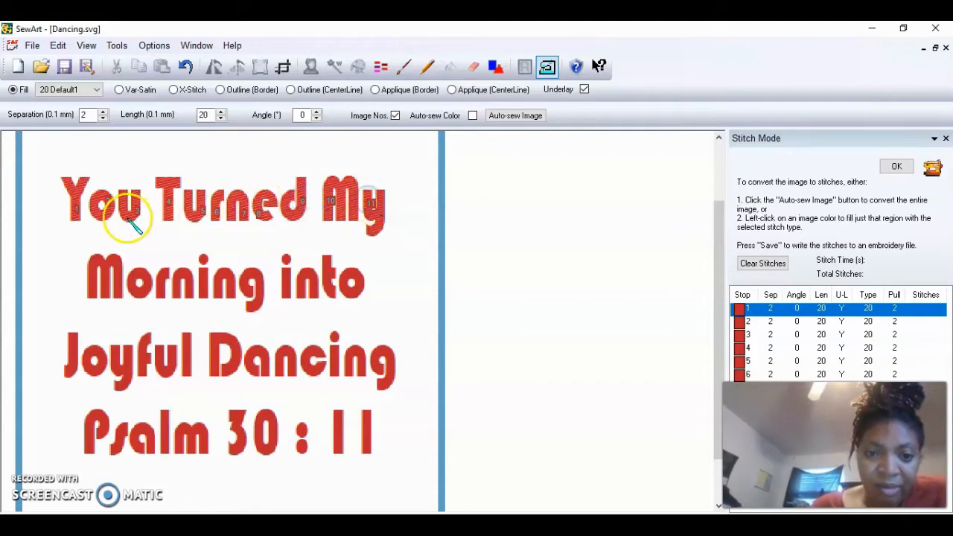
Step: Convert the letters of "Morning" in the second line to fill stitches, including the separate dot of the i
click(89, 268)
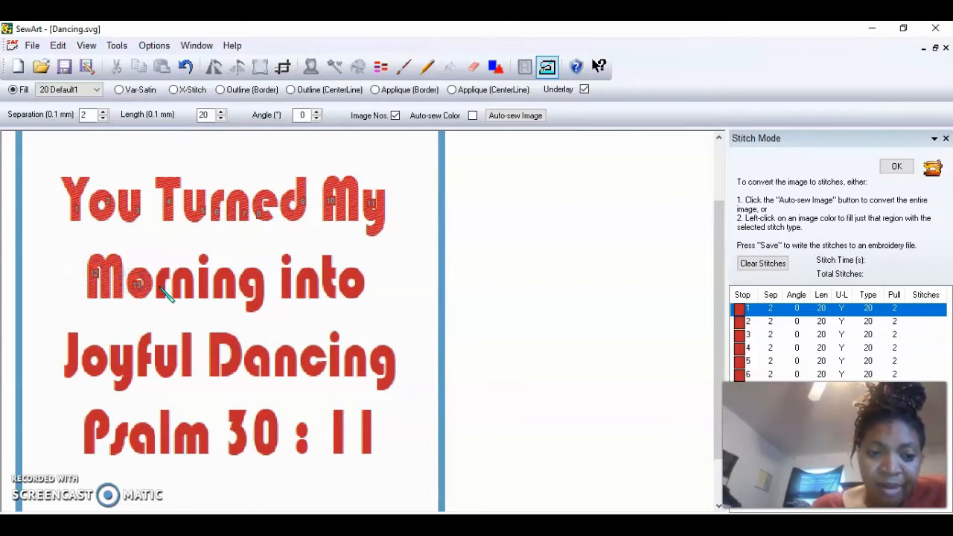
click(159, 289)
click(176, 285)
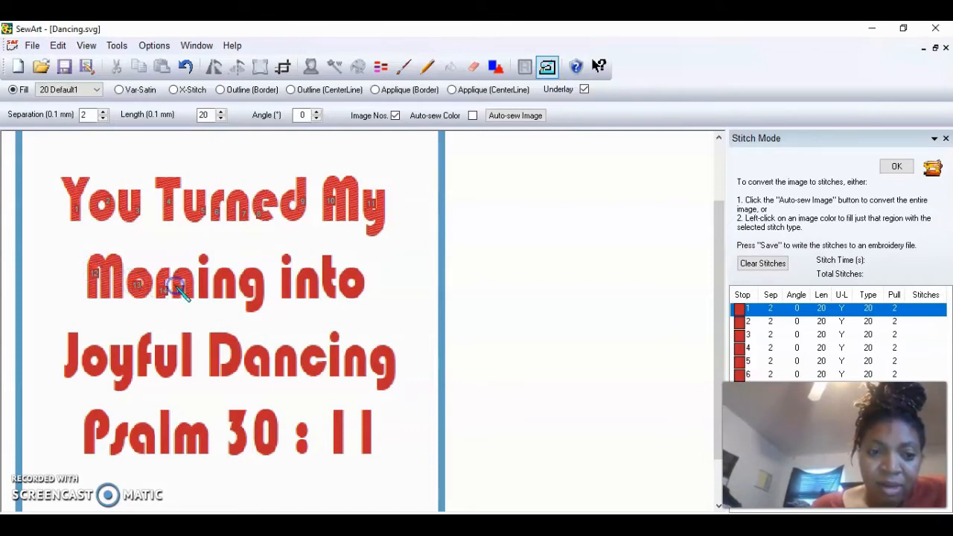
click(207, 262)
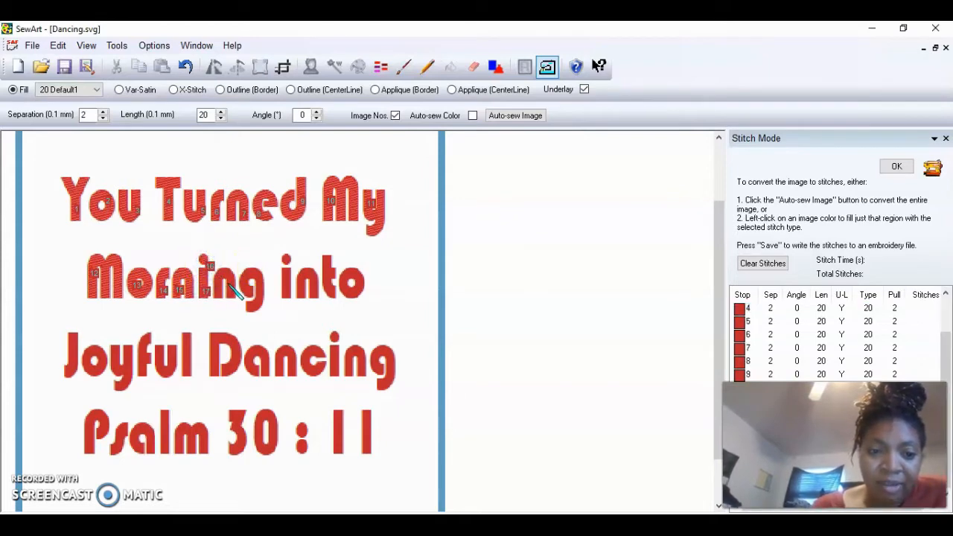
click(231, 286)
click(253, 289)
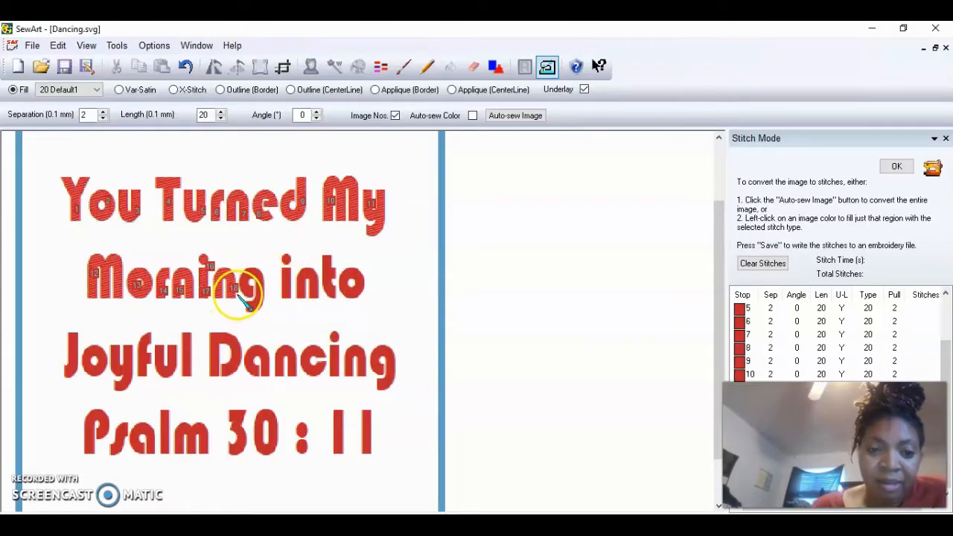
click(257, 277)
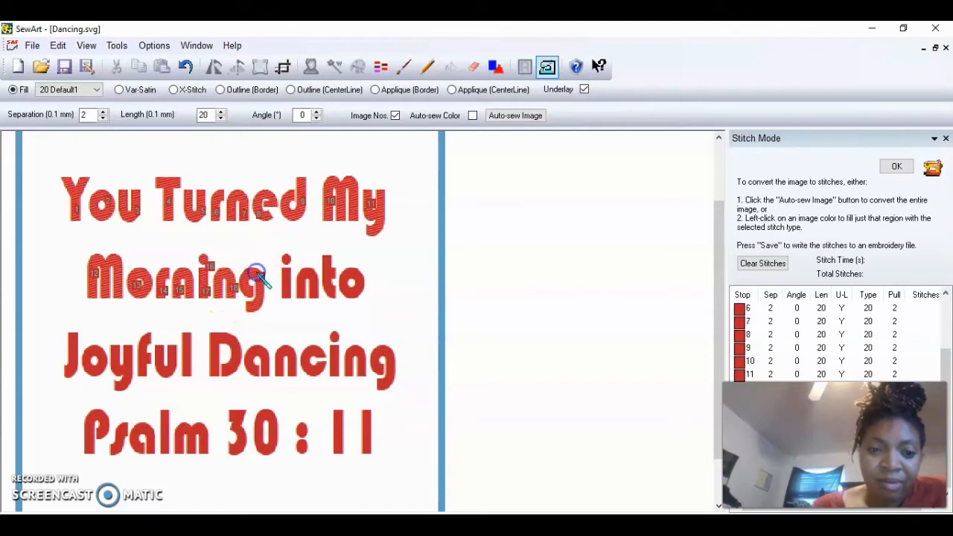
Step: Convert the letters of "into" to fill stitches, starting with the dot of the i
click(289, 259)
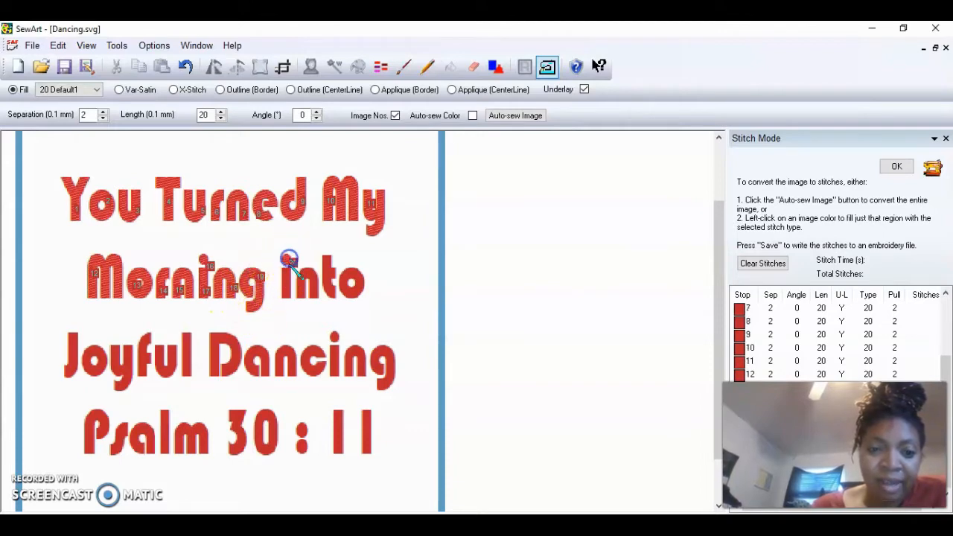
click(288, 280)
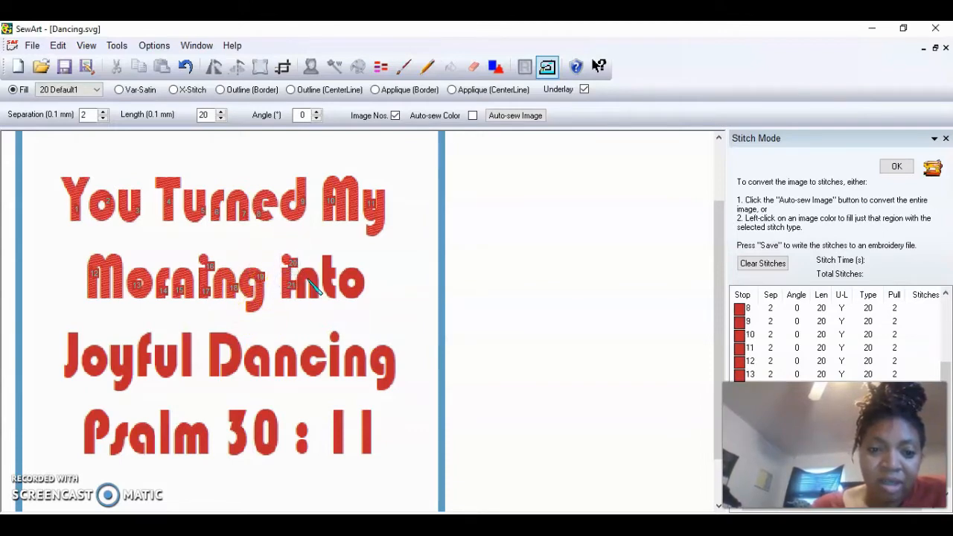
click(311, 284)
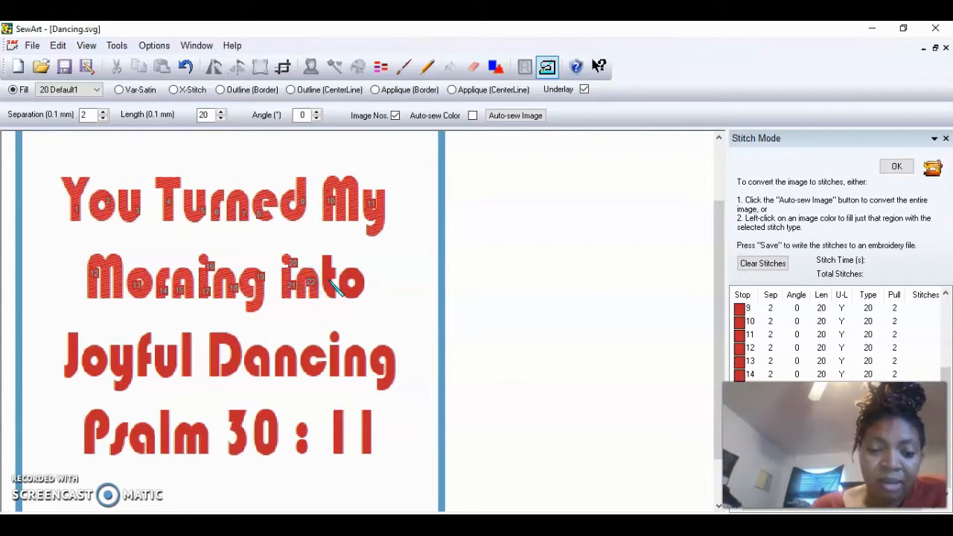
click(333, 285)
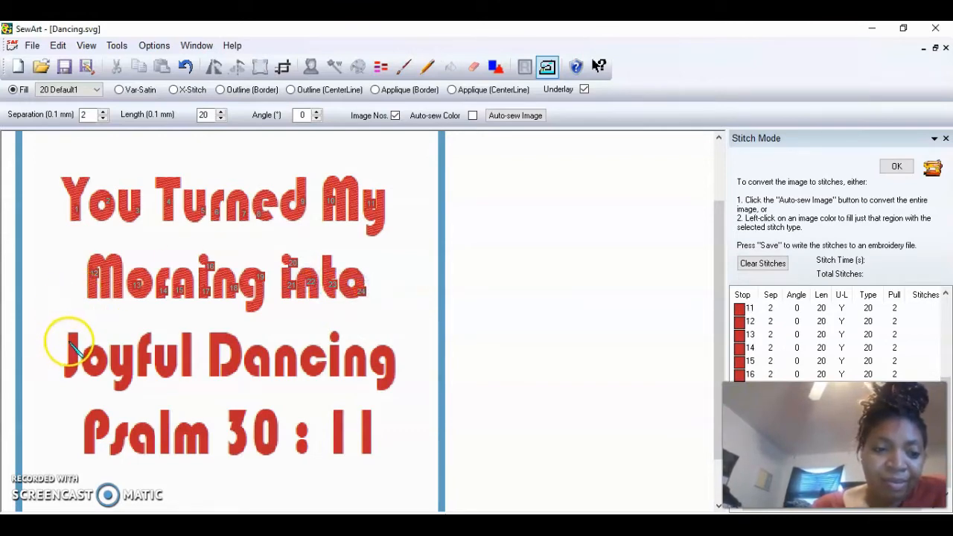
Step: Convert the letters of "Joyful" in the third line to fill stitches, including both parts of the J
click(67, 341)
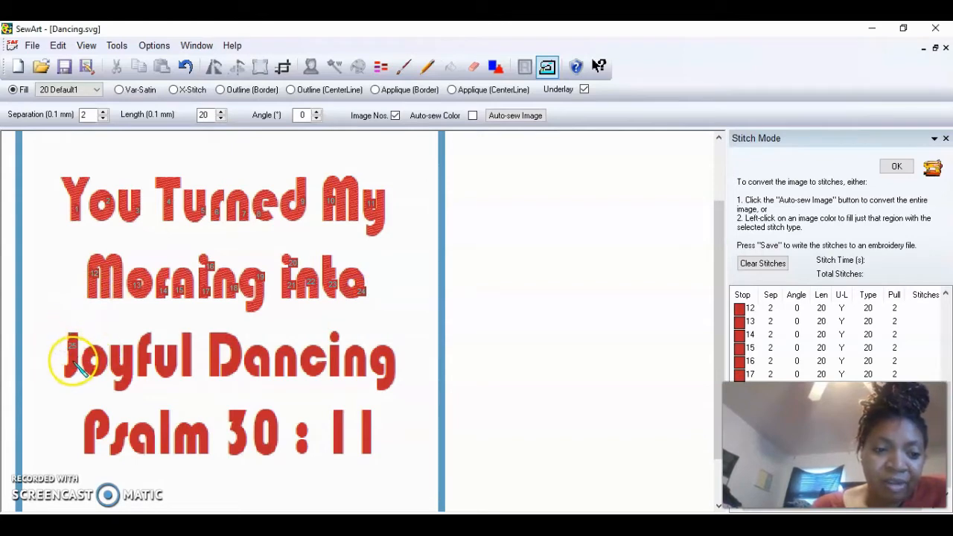
click(71, 360)
click(96, 350)
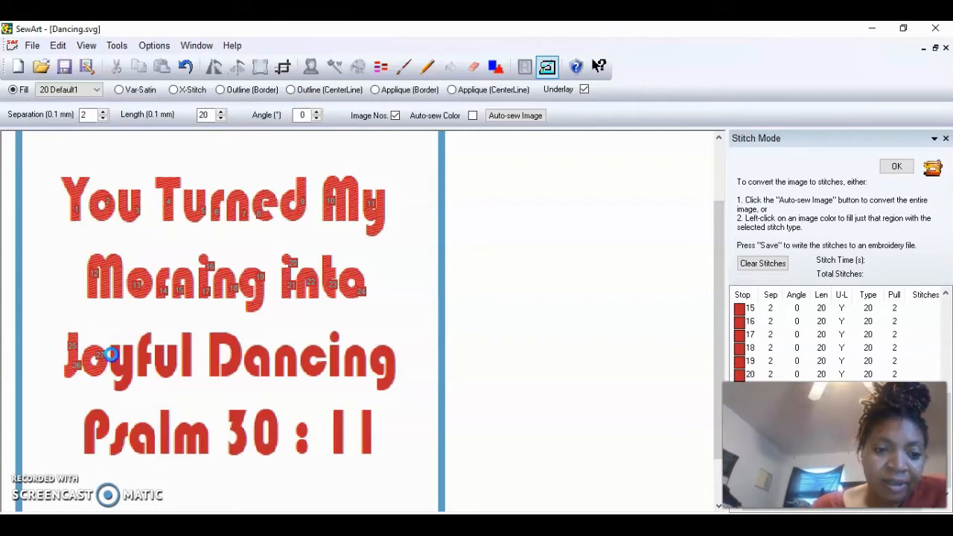
click(140, 355)
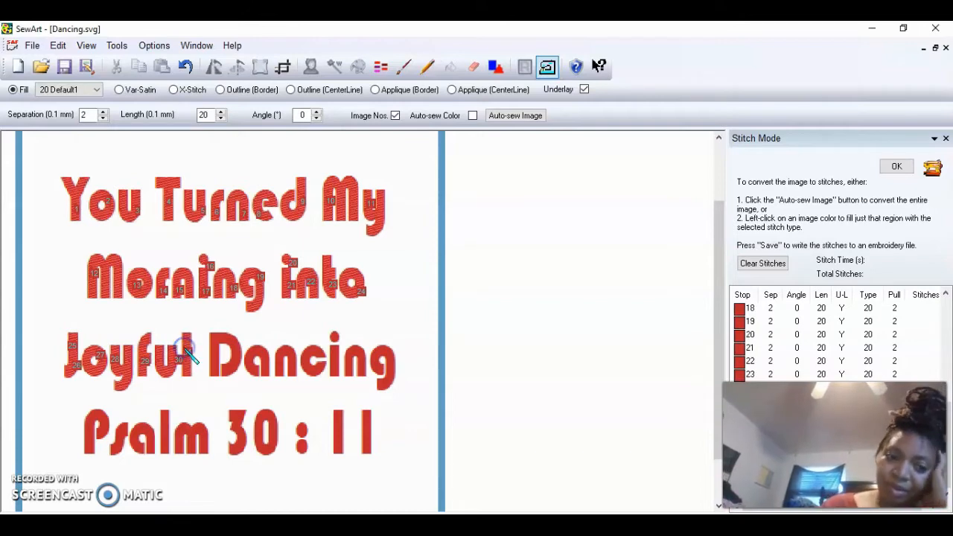
Step: Convert the letters of "Dancing" in the third line to fill stitches, including the separate dot of the i
click(231, 339)
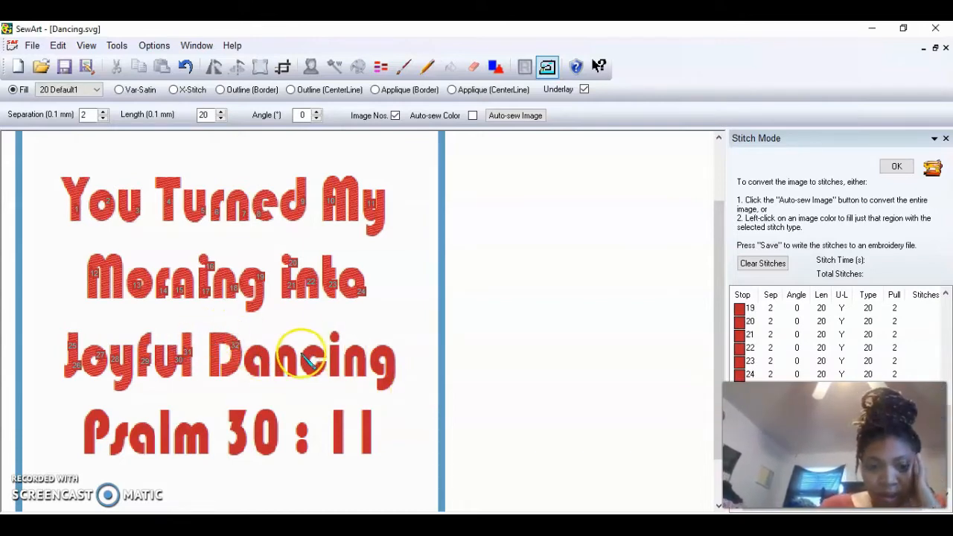
click(276, 360)
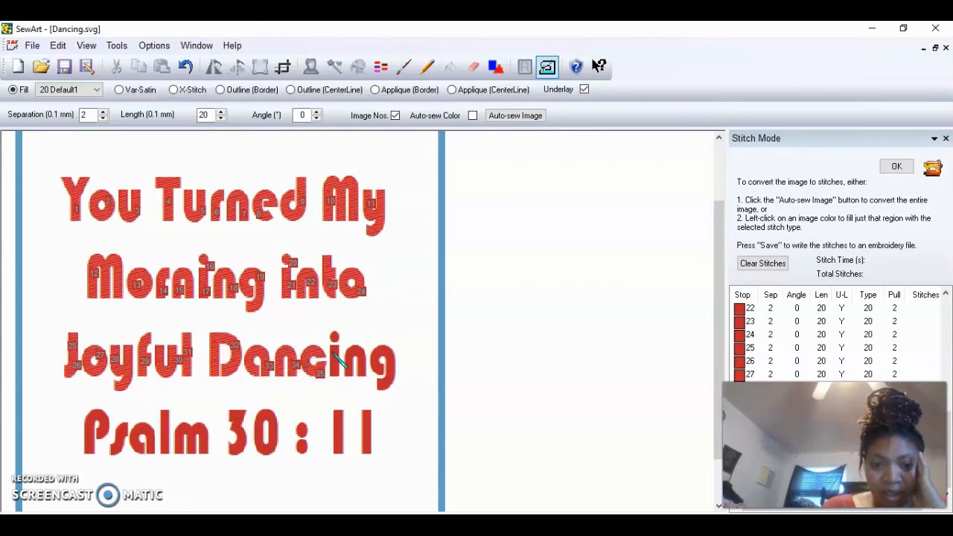
click(335, 335)
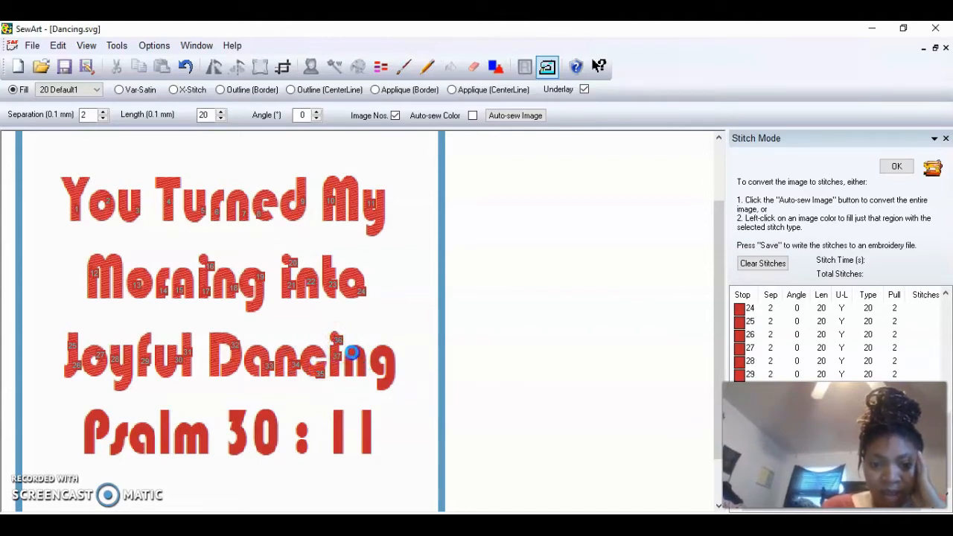
click(386, 356)
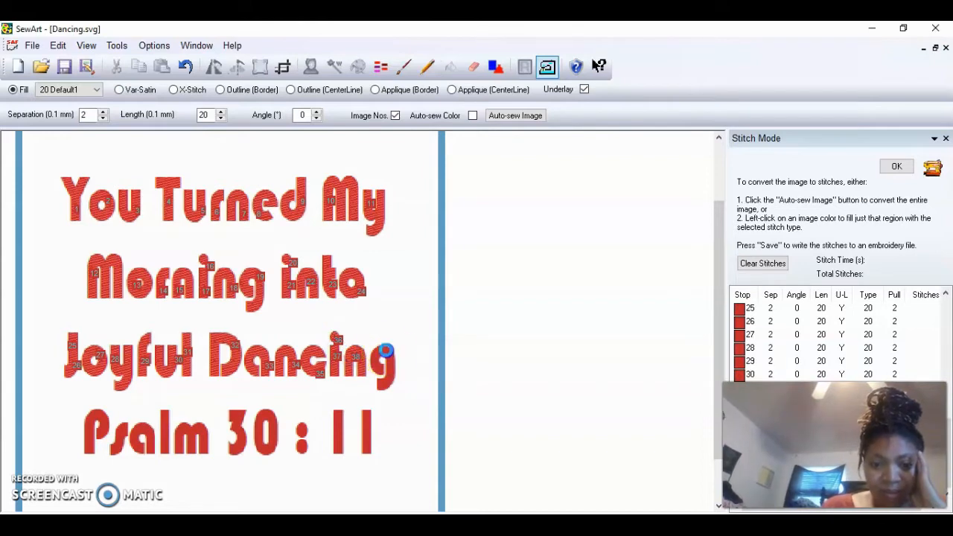
Step: Convert the letters of "Psalm" in the fourth line to fill stitches
click(102, 414)
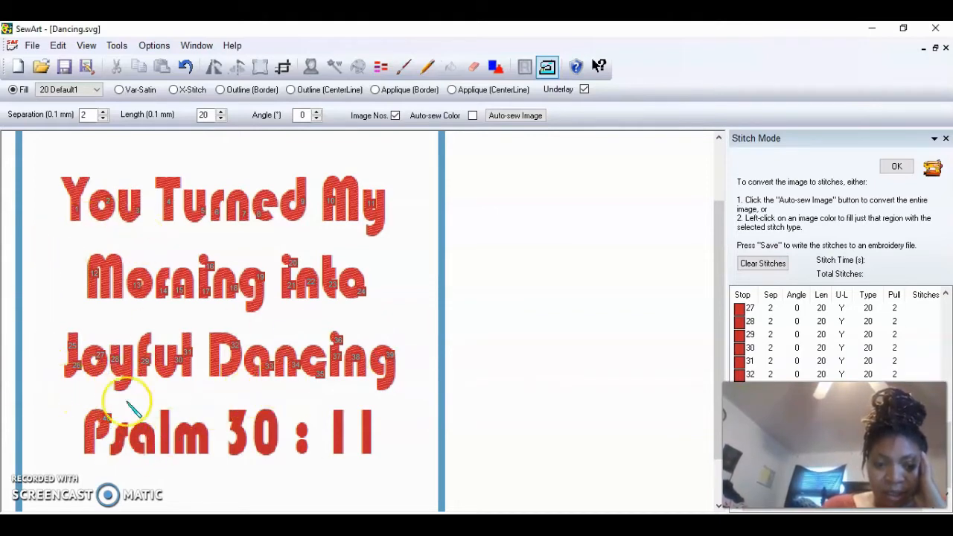
click(121, 435)
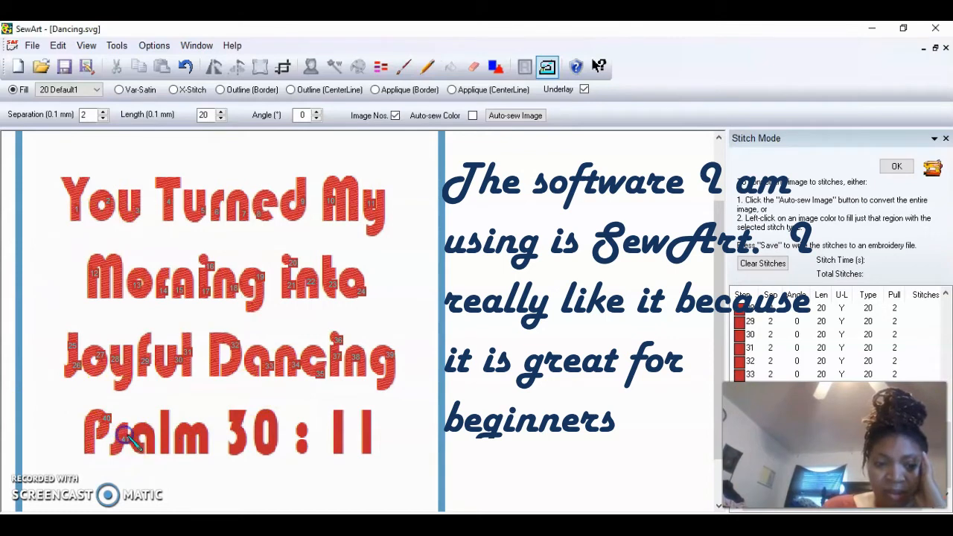
click(149, 434)
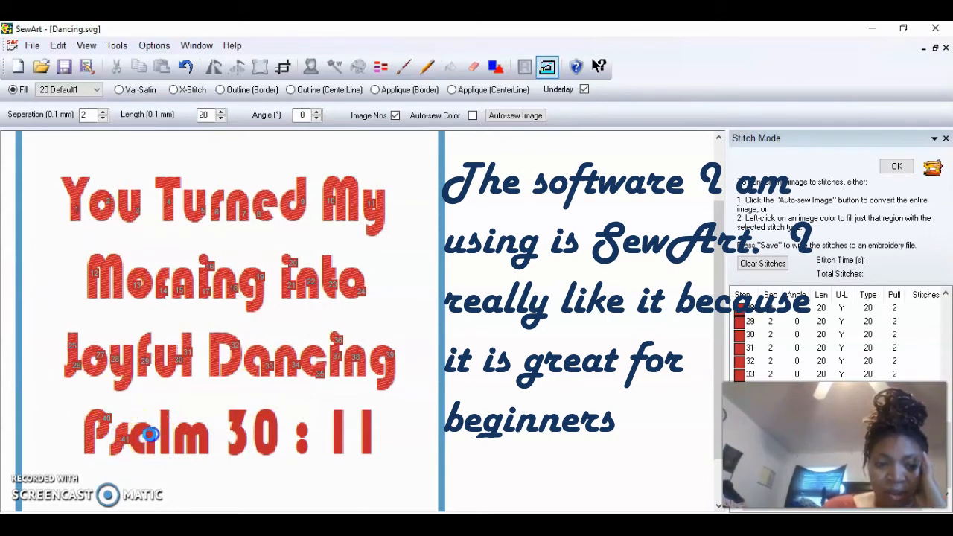
click(195, 437)
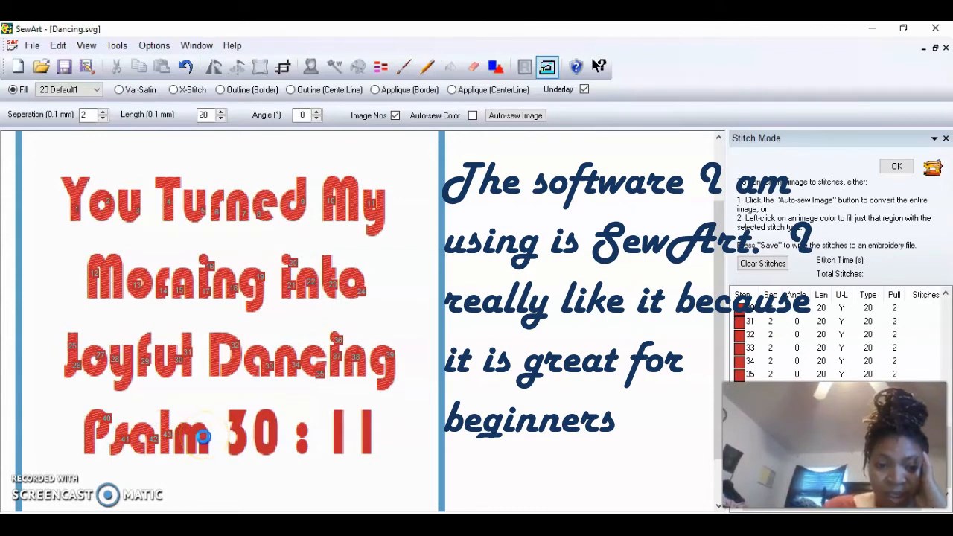
Step: Convert the digits of "30 : 11" to fill stitches, including both dots of the colon
click(238, 417)
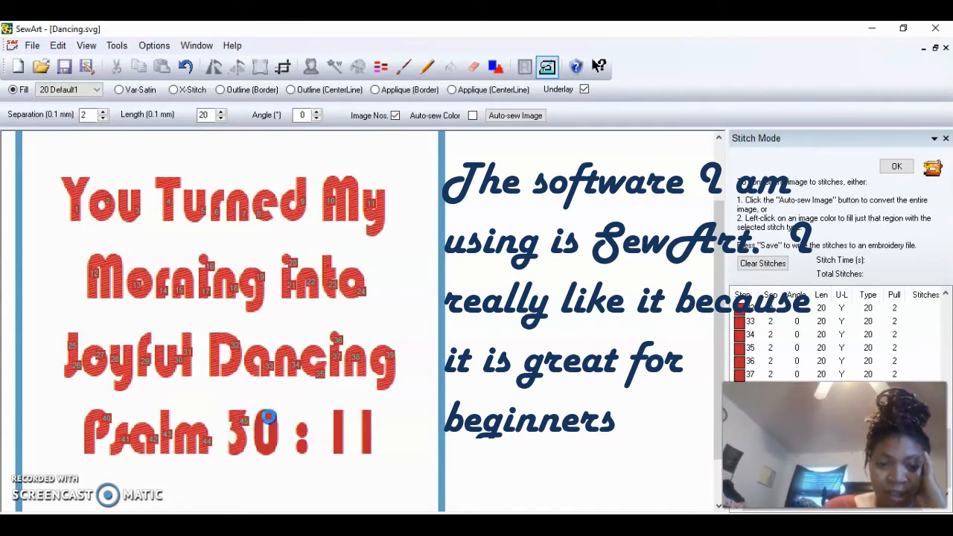
click(298, 429)
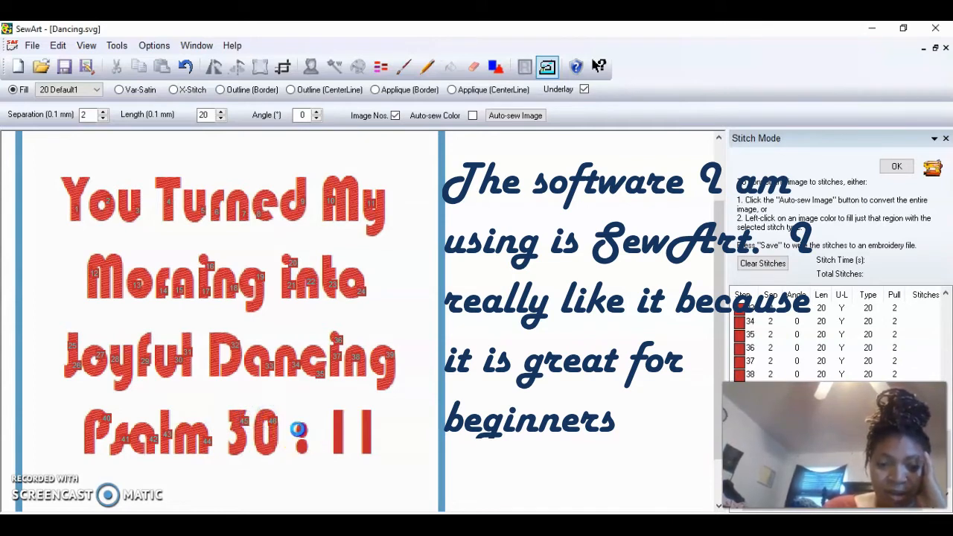
click(320, 433)
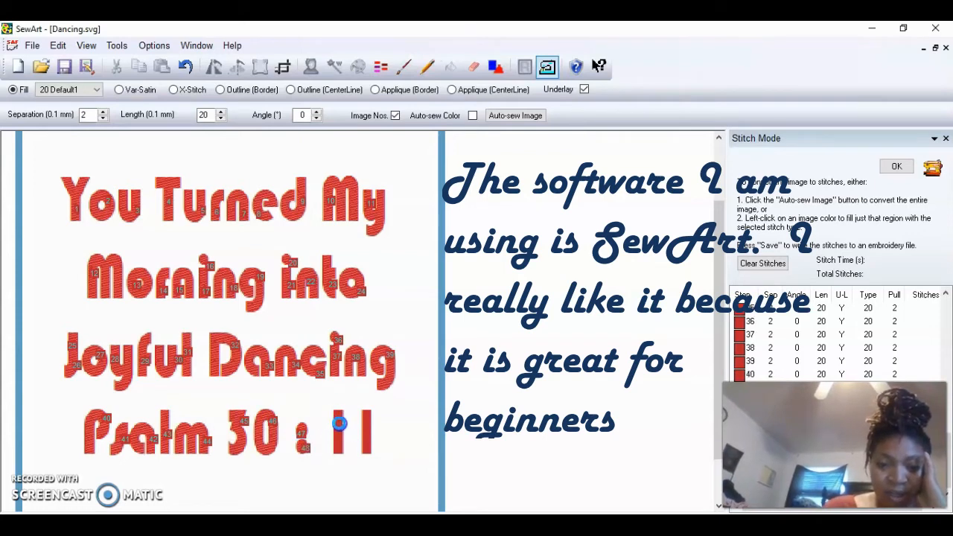
click(351, 426)
click(366, 422)
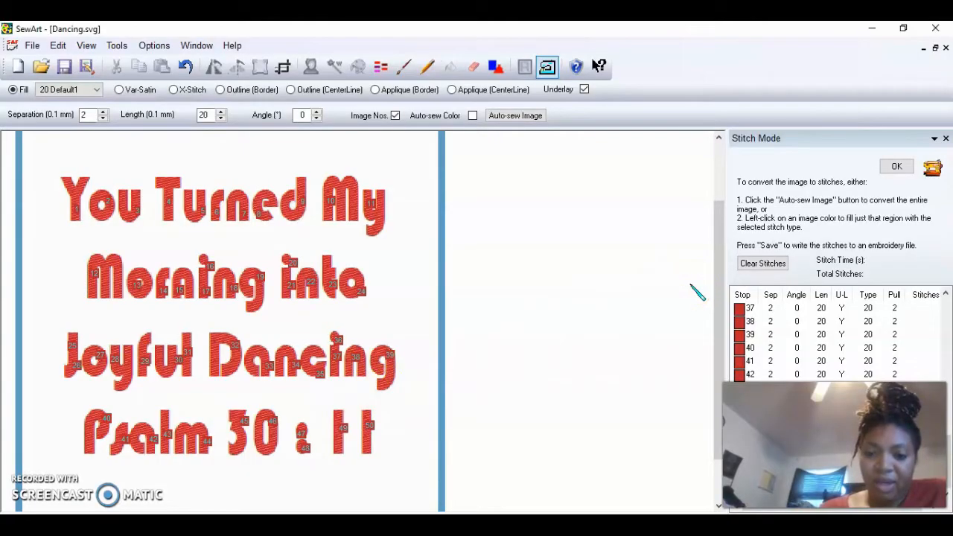
Step: Finish stitching and save the design to Downloads as Dancing.pes in Brother format, replacing the existing file and skipping the TIF image save
drag(720, 281, 717, 234)
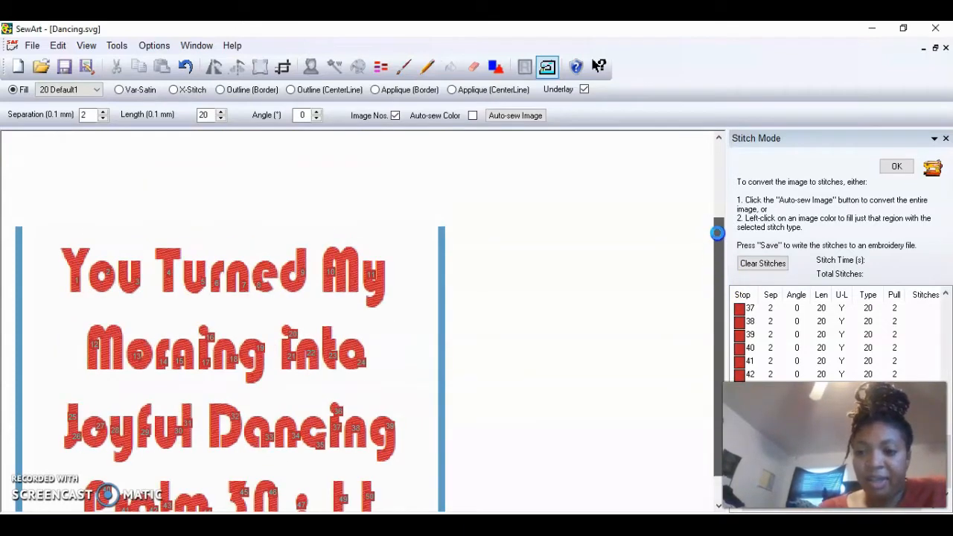
drag(738, 362, 724, 311)
drag(726, 322, 707, 240)
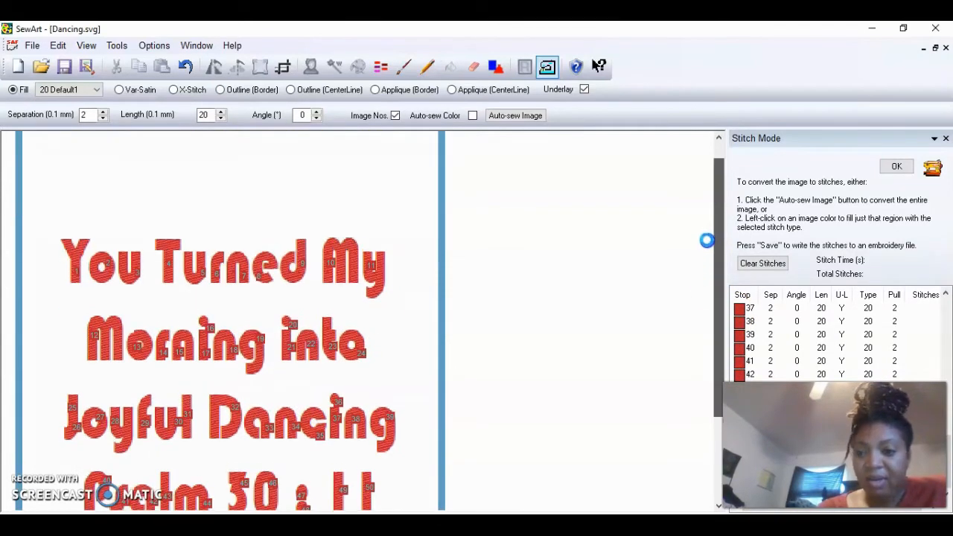
click(897, 168)
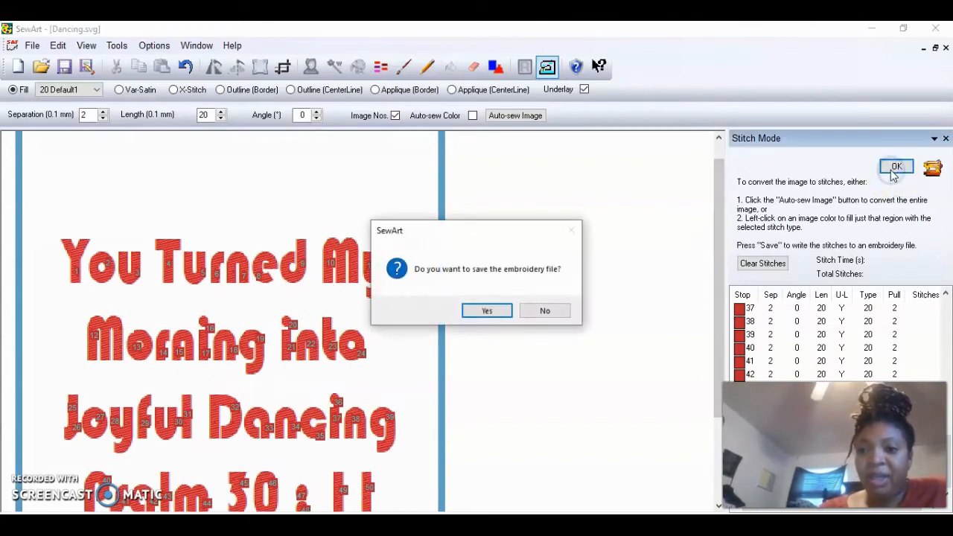
click(487, 312)
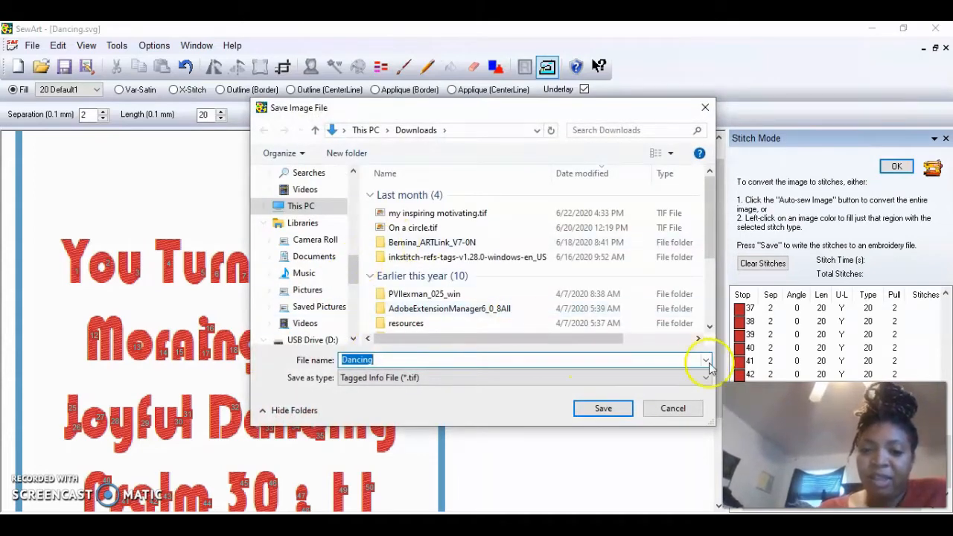
click(677, 409)
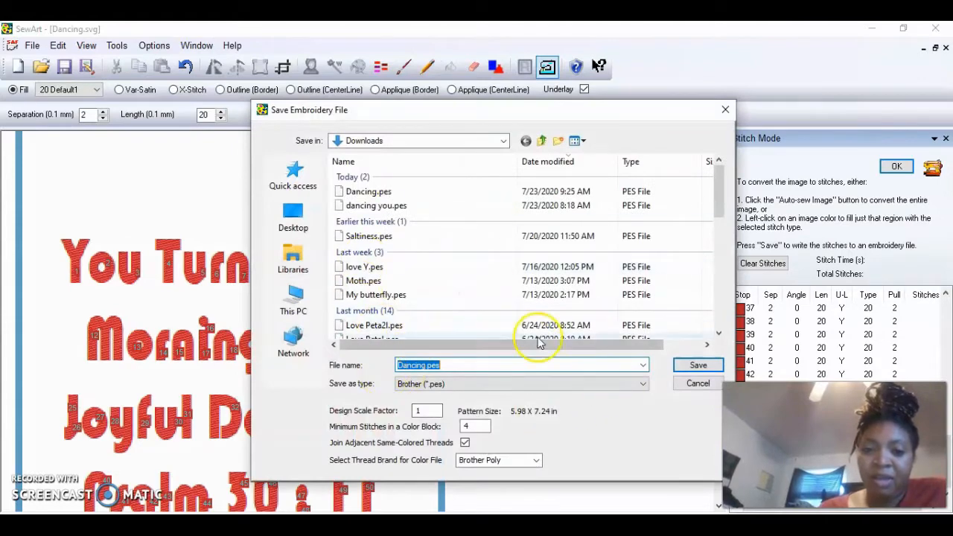
click(690, 368)
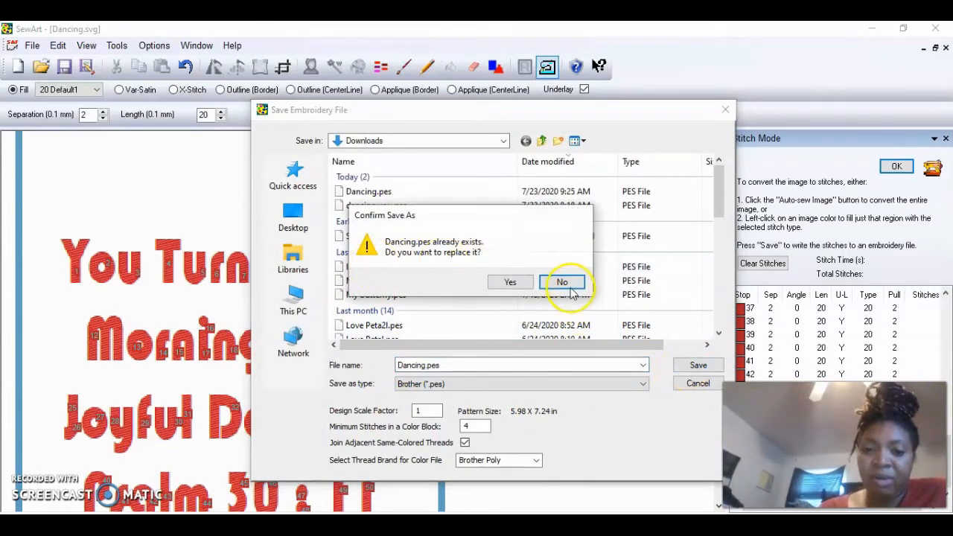
click(510, 283)
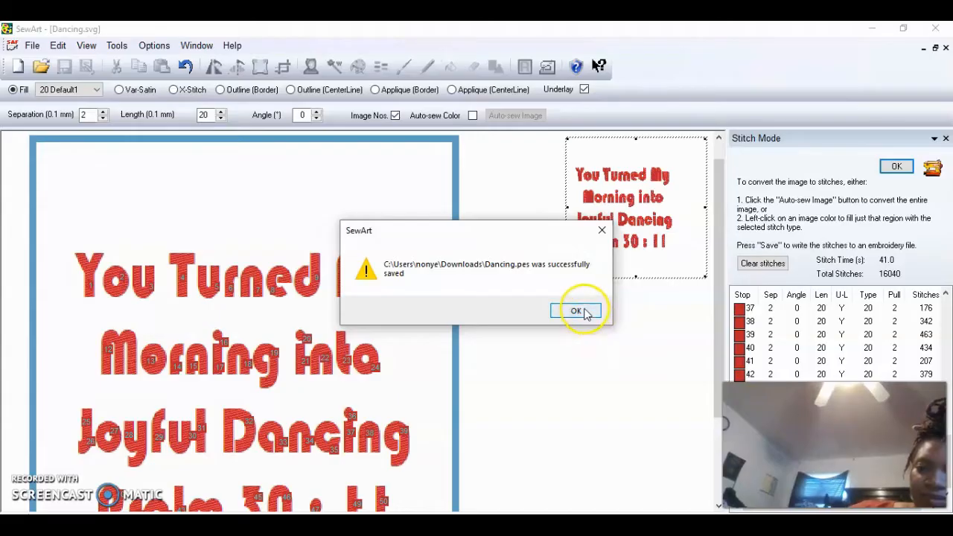
click(579, 310)
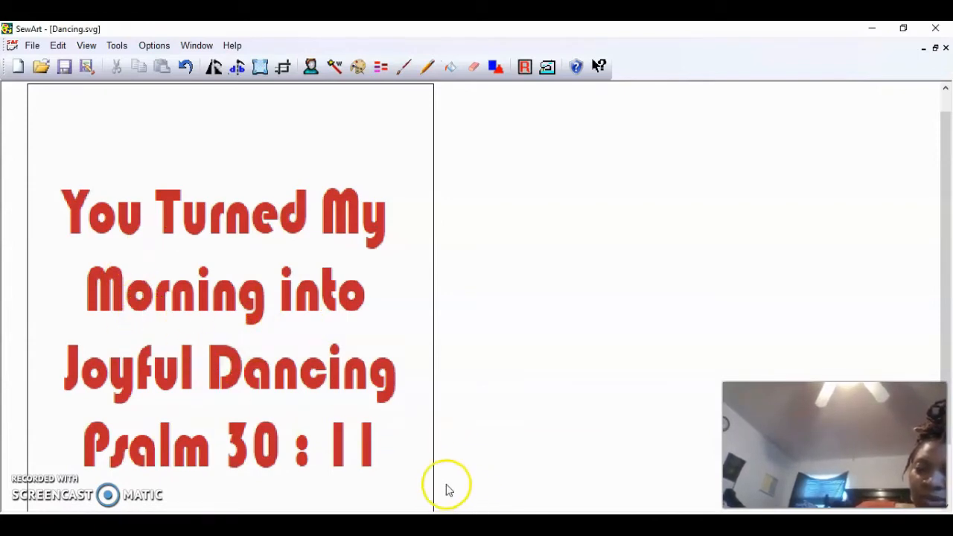
Step: Switch to Illustrator, correct "Morning" to "Mourning" in the second line of the text, and save the document
key(alt+Tab)
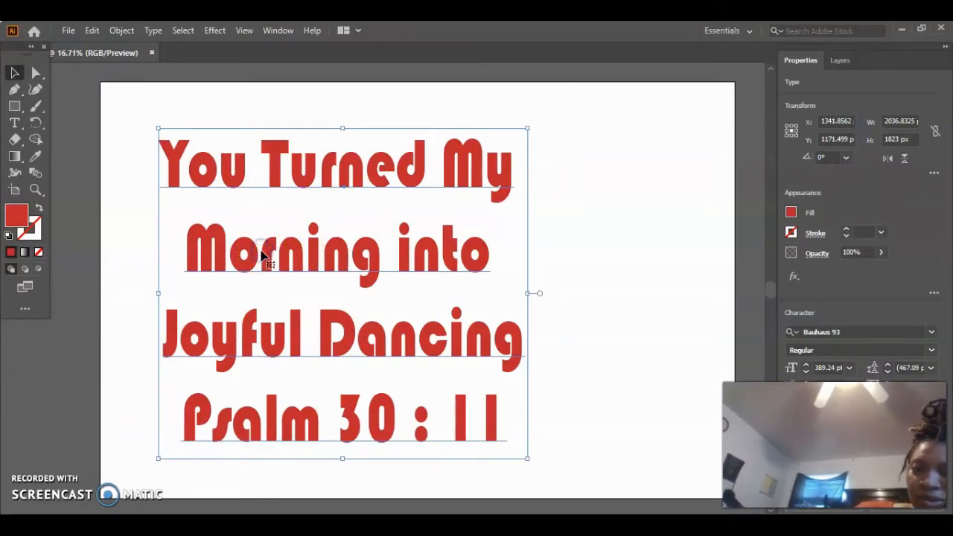
click(14, 123)
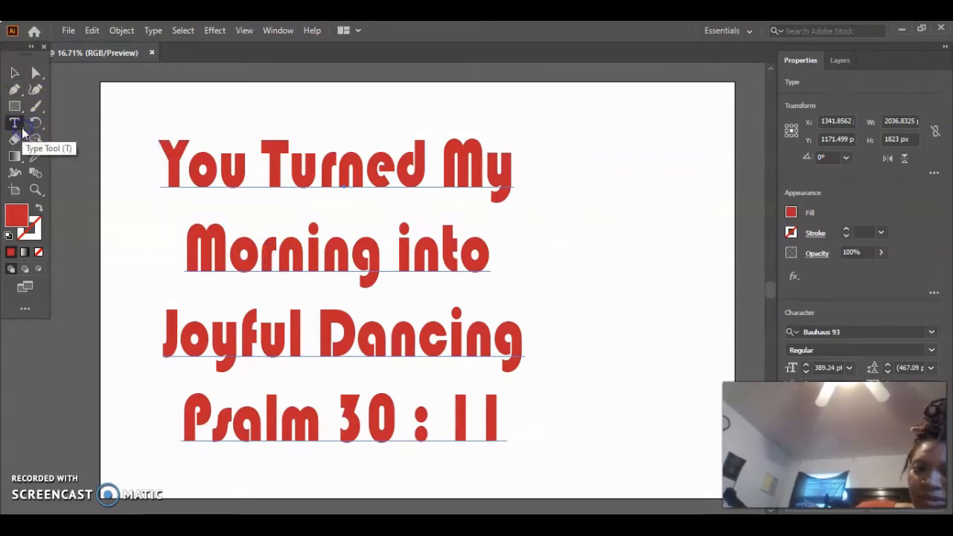
click(265, 261)
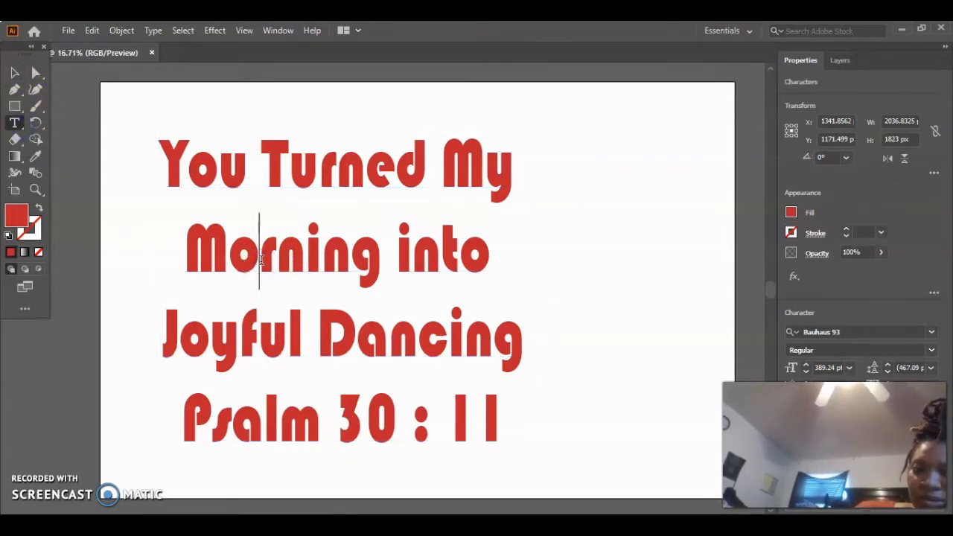
text(u)
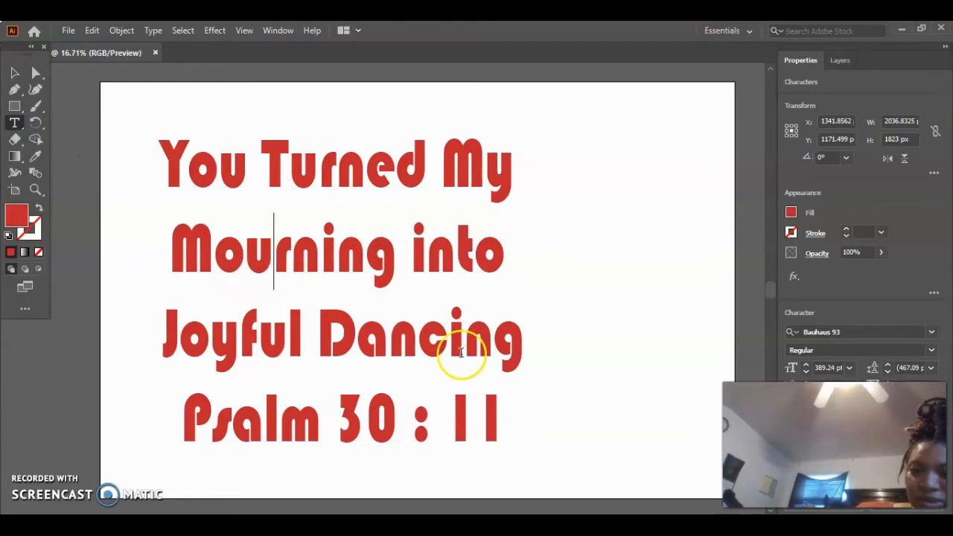
click(67, 31)
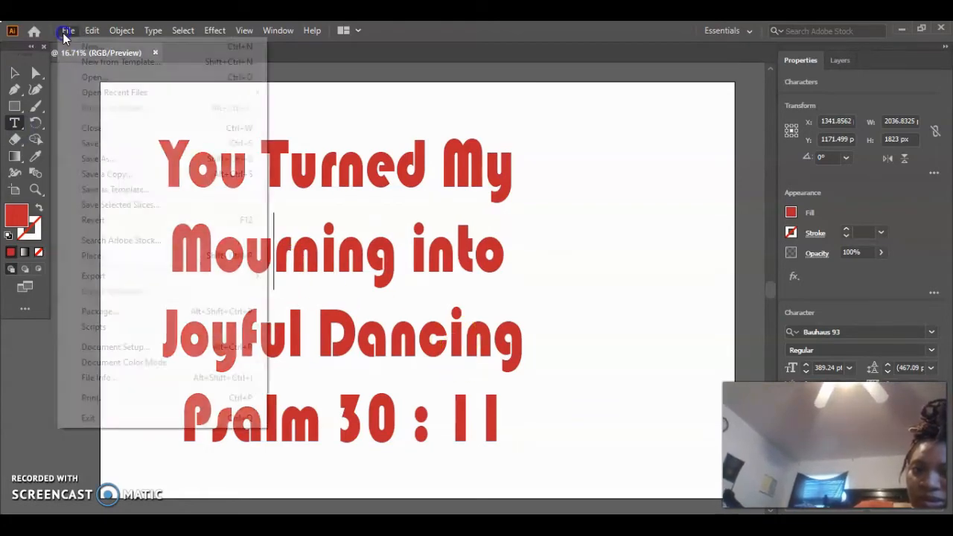
click(127, 144)
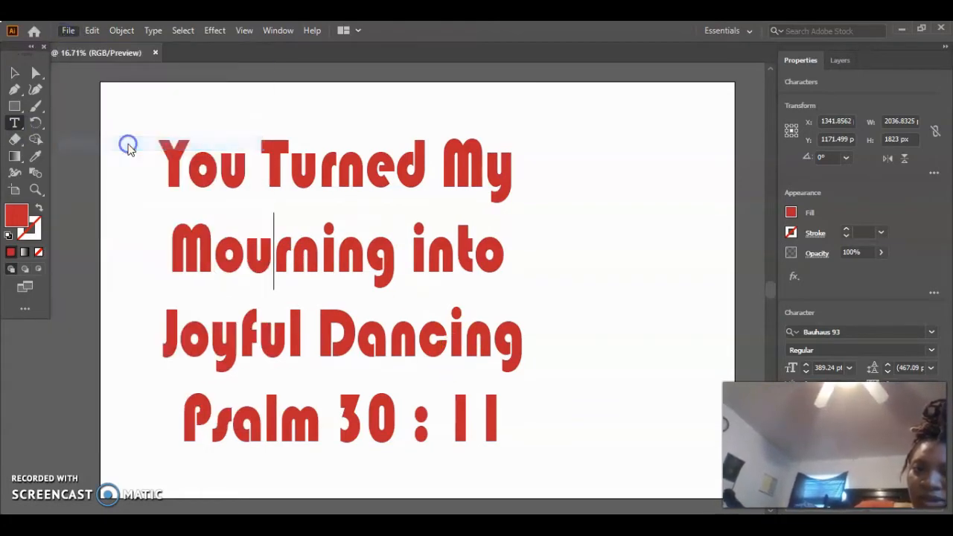
Step: Export the corrected artwork to Downloads as Dancing.svg, replacing the existing file and keeping the default SVG options
click(69, 31)
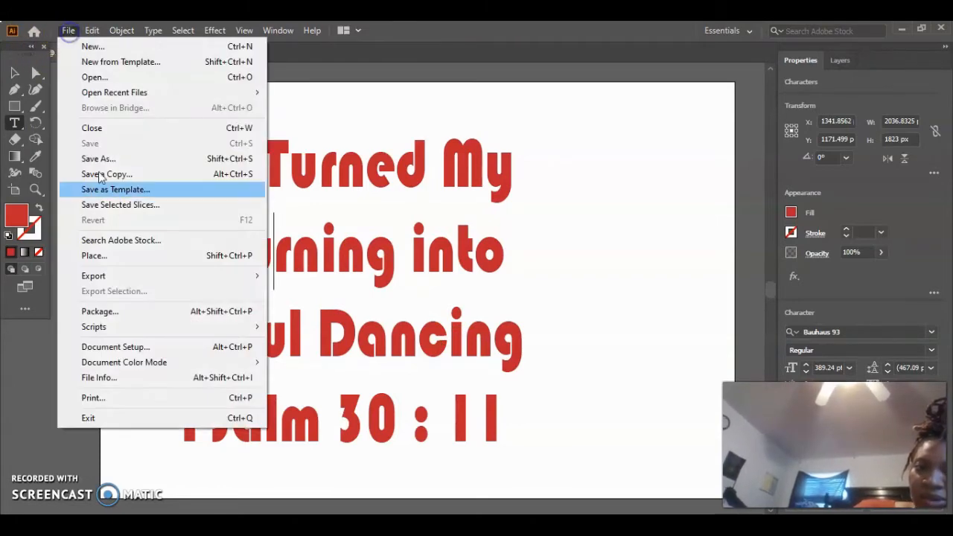
click(110, 278)
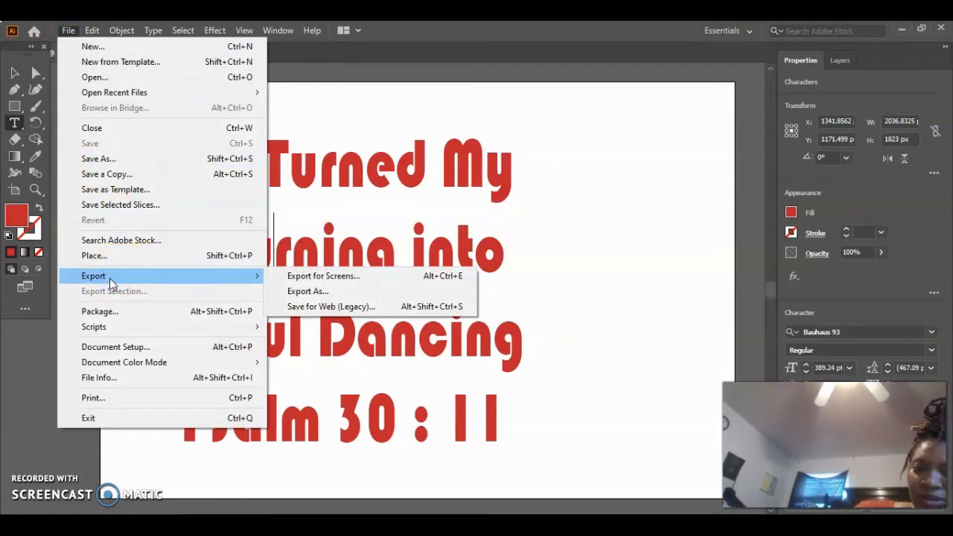
click(315, 291)
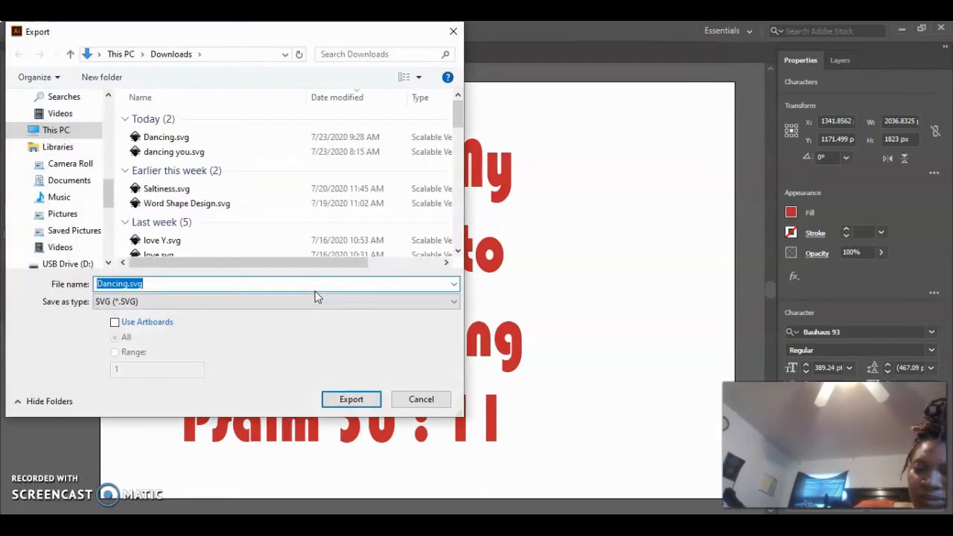
click(352, 399)
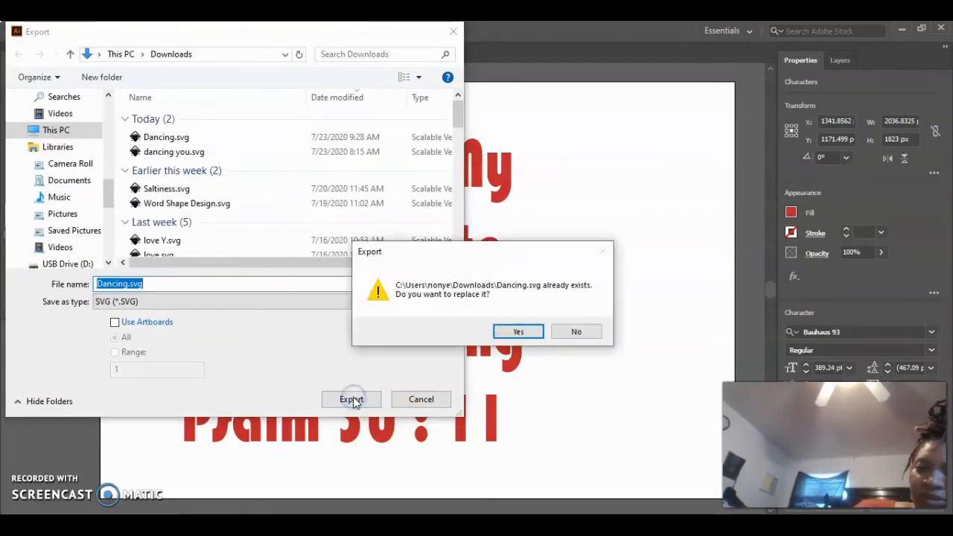
click(518, 331)
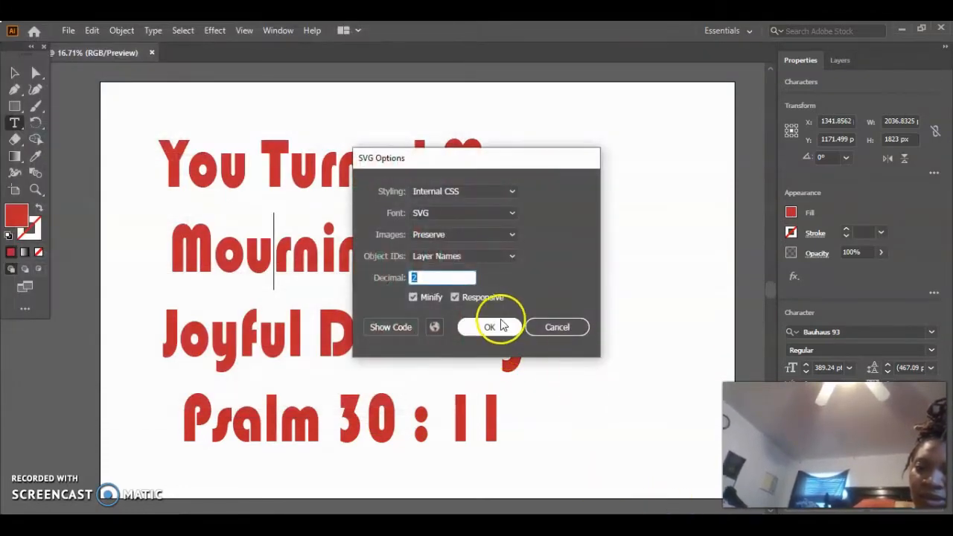
click(503, 326)
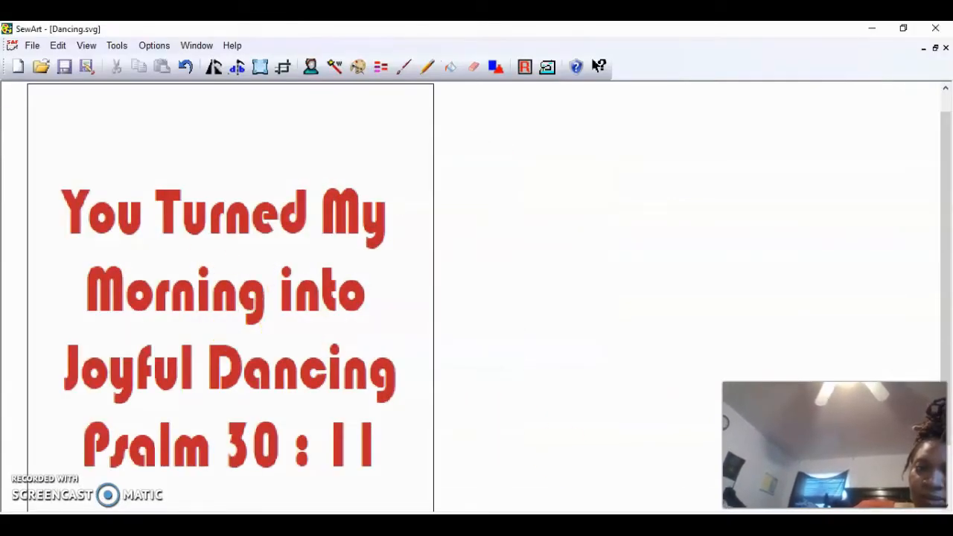
Step: In SewArt, close the old design and open the corrected Dancing.svg from Downloads
click(946, 48)
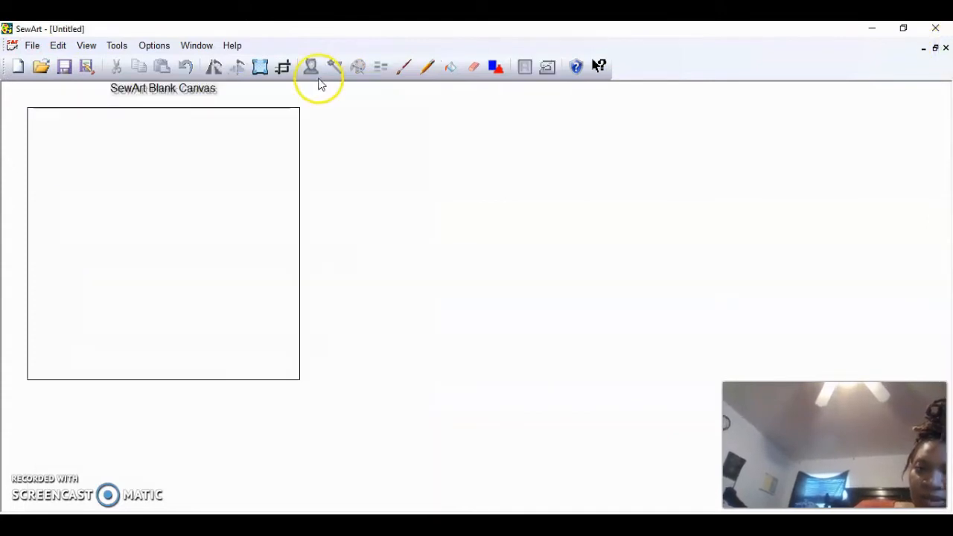
click(41, 66)
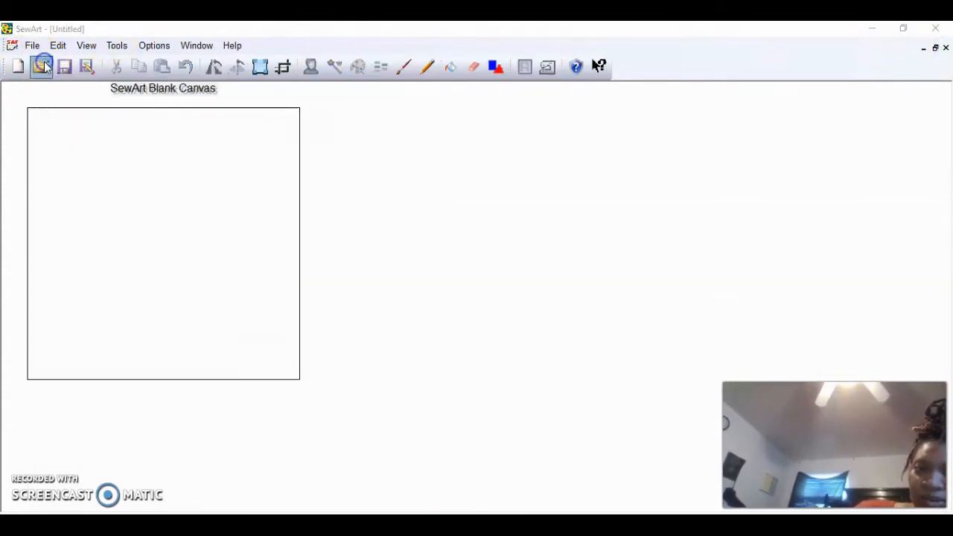
click(382, 187)
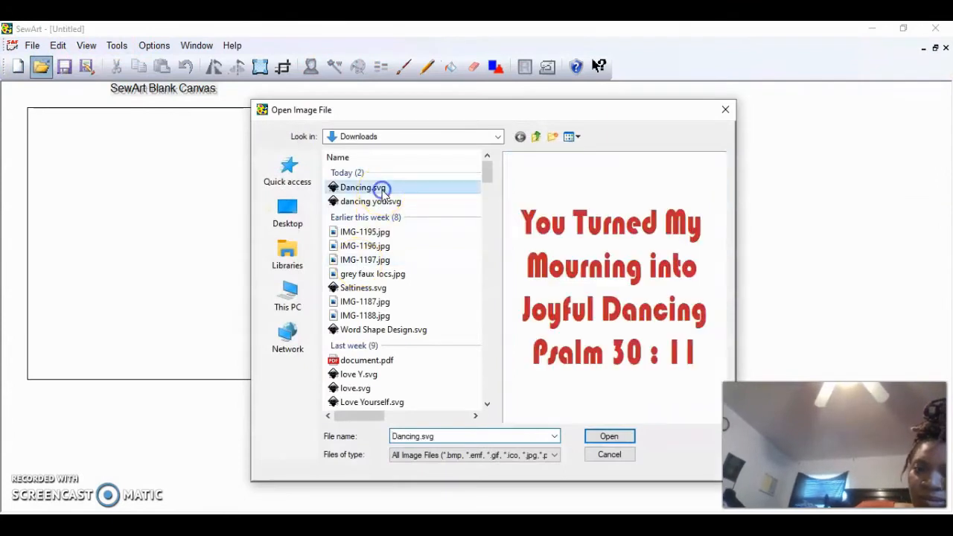
click(607, 436)
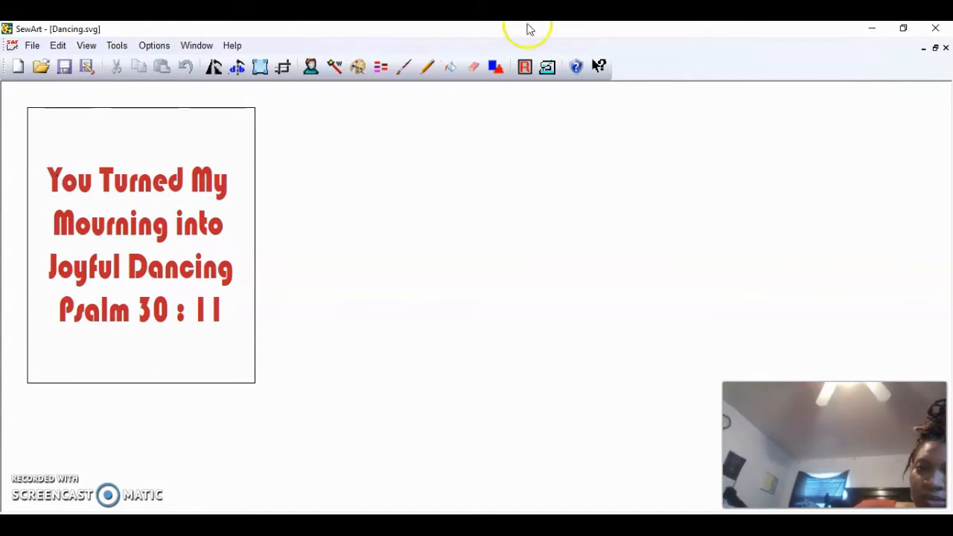
Step: Resize the image to 7 inches wide with the aspect ratio locked
click(260, 67)
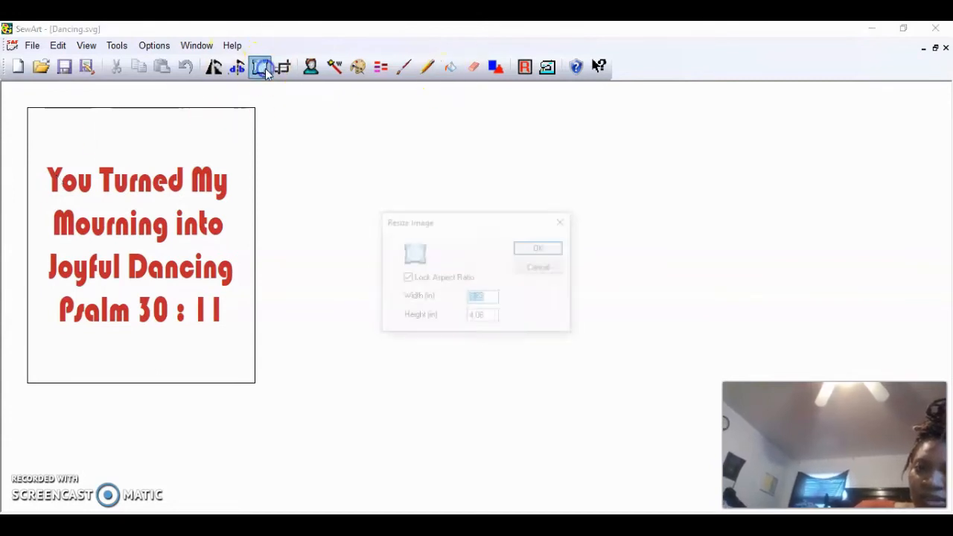
text(7)
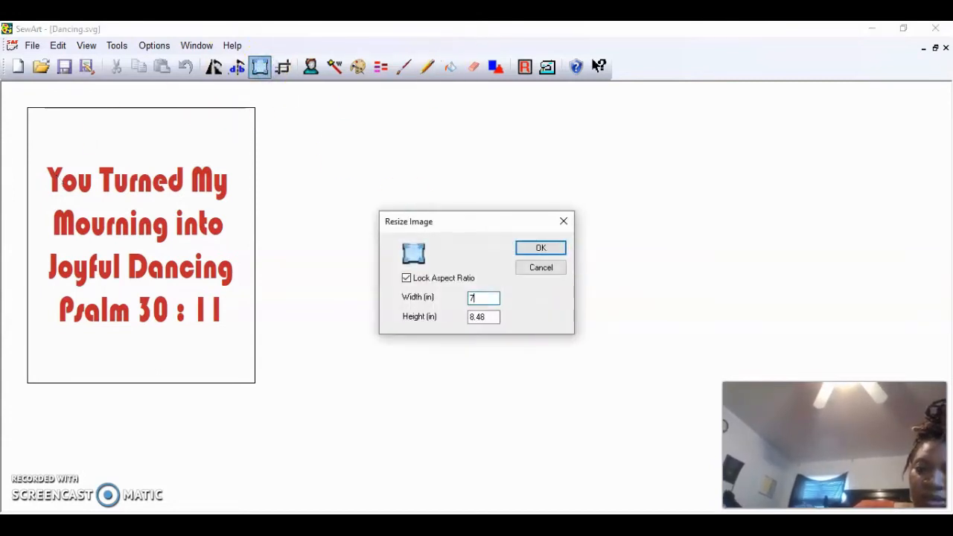
click(541, 248)
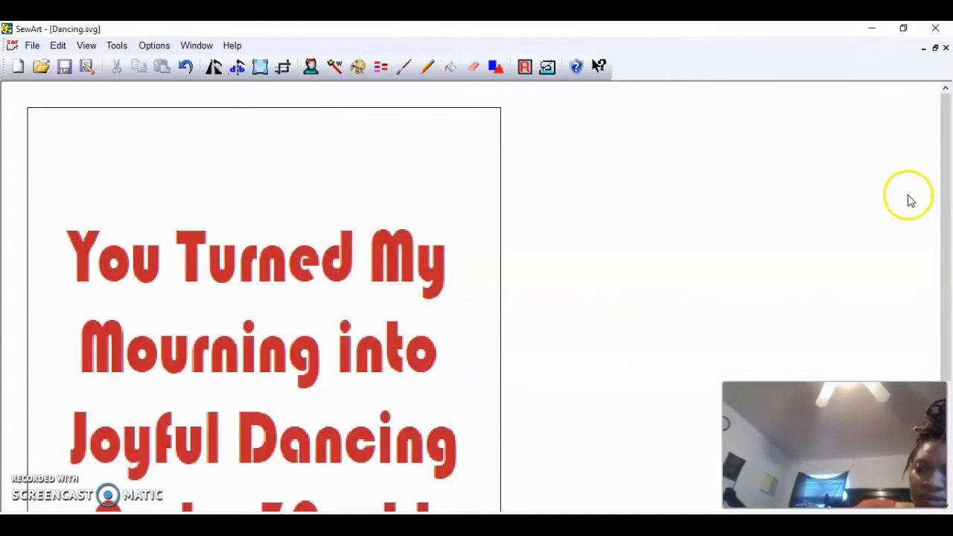
Step: Enter stitch mode for the resized design and decline reloading the previously saved stitch list
drag(946, 191, 934, 273)
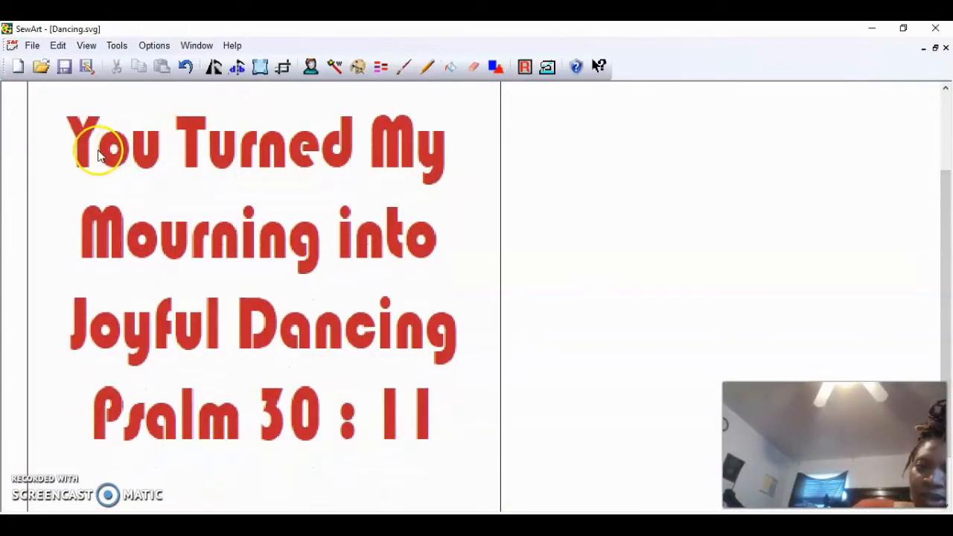
click(547, 67)
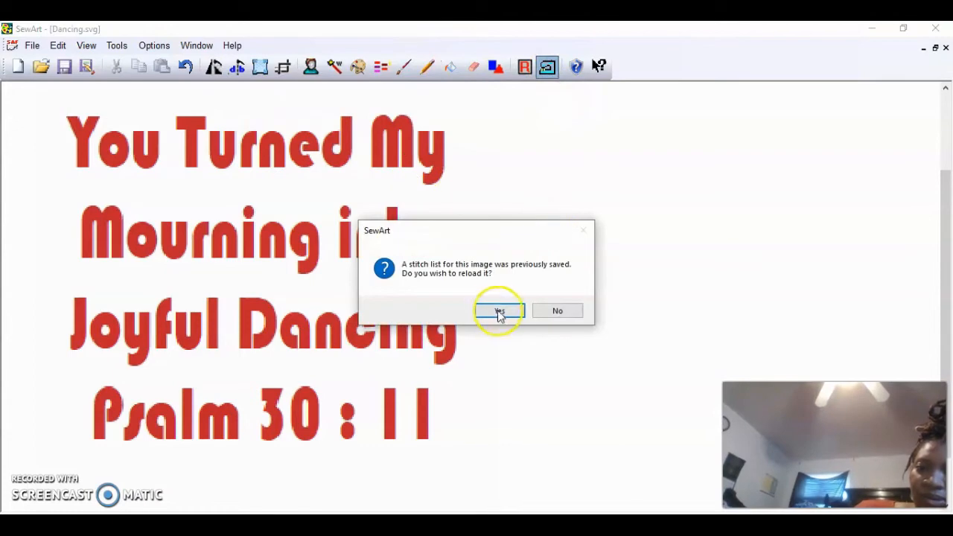
click(551, 311)
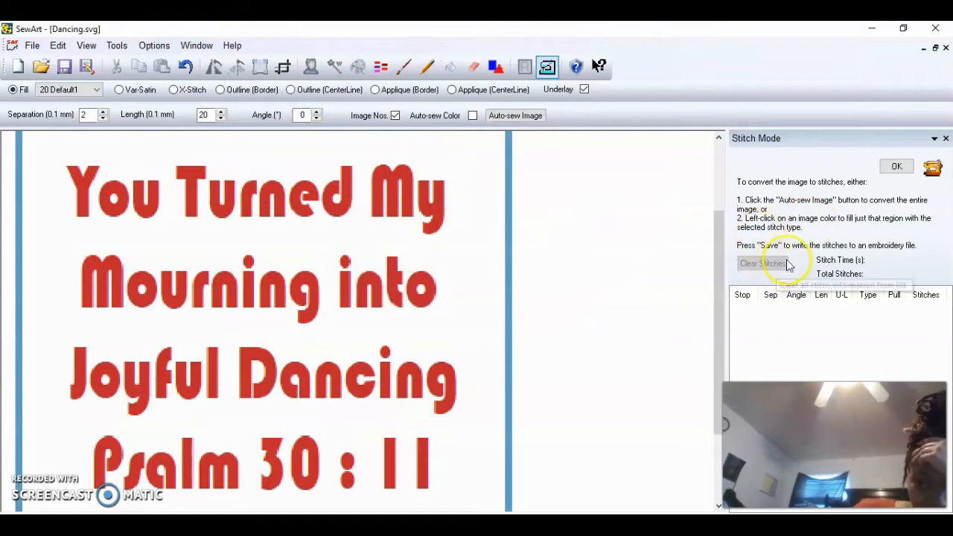
click(548, 67)
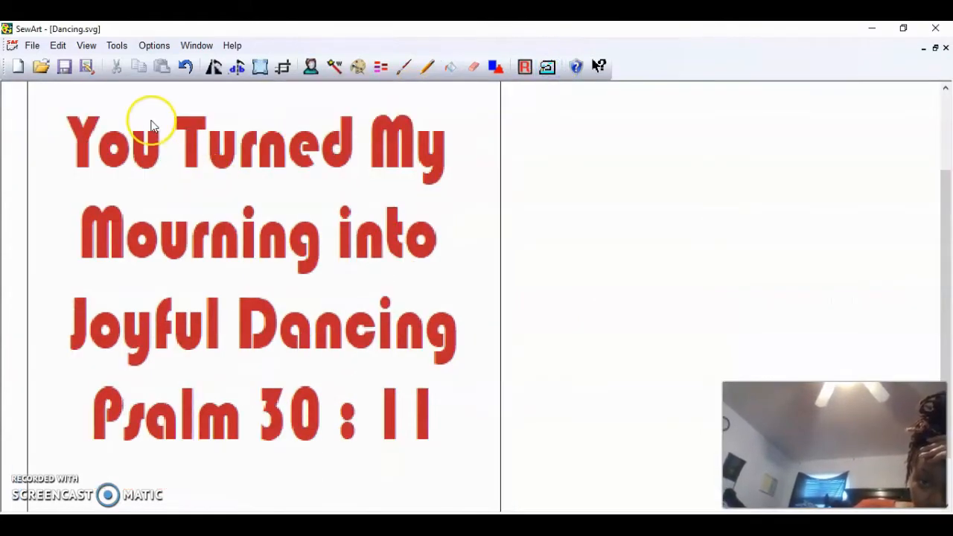
click(87, 143)
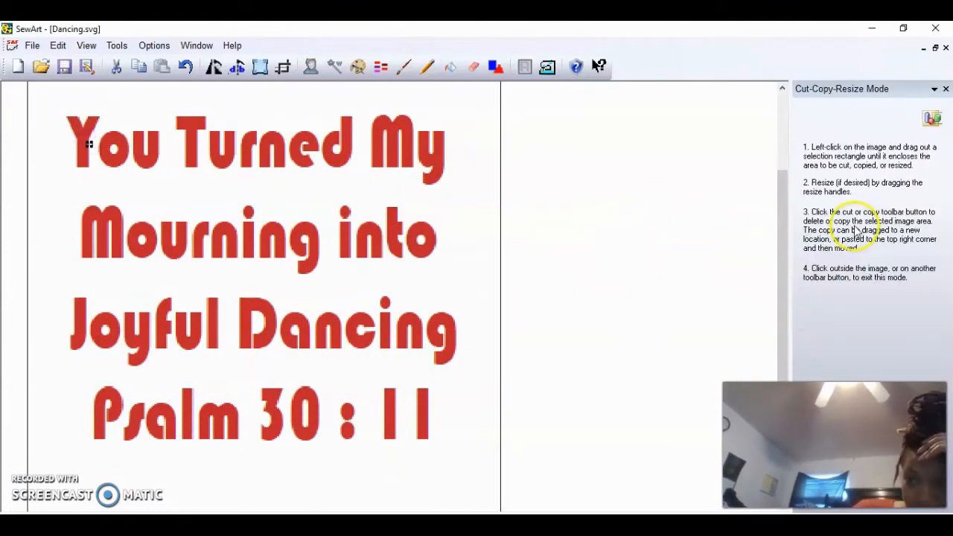
click(943, 88)
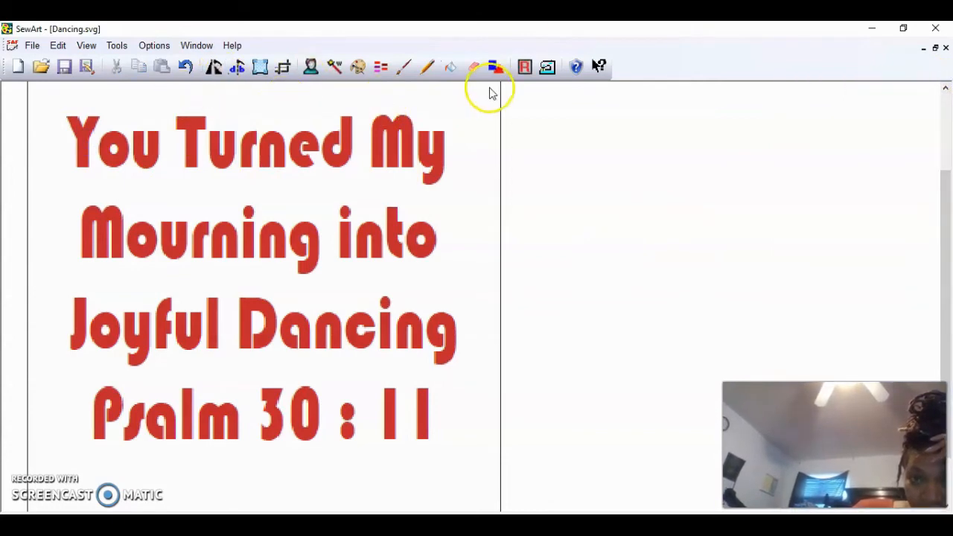
click(547, 67)
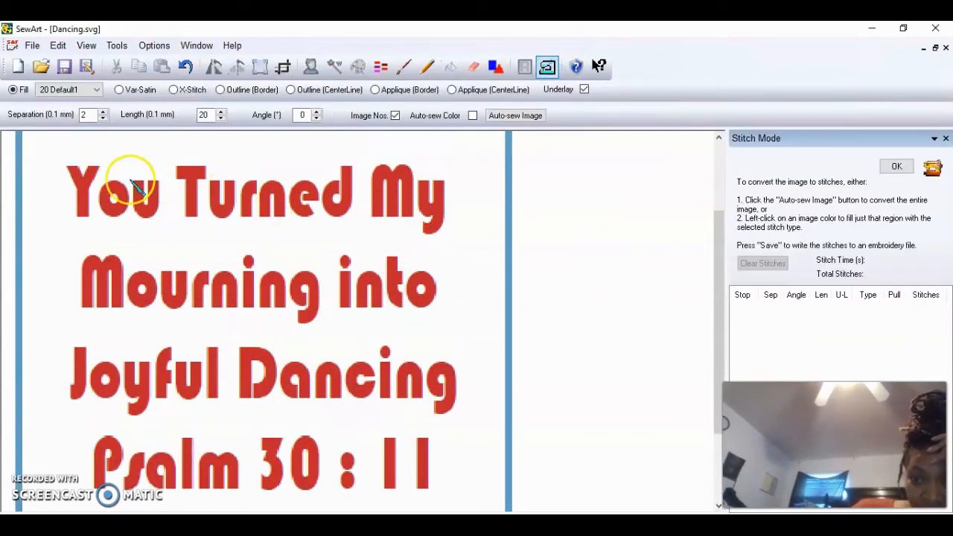
Step: Fill each letter of the first line, "You Turned My", with default fill stitches in reading order
click(82, 183)
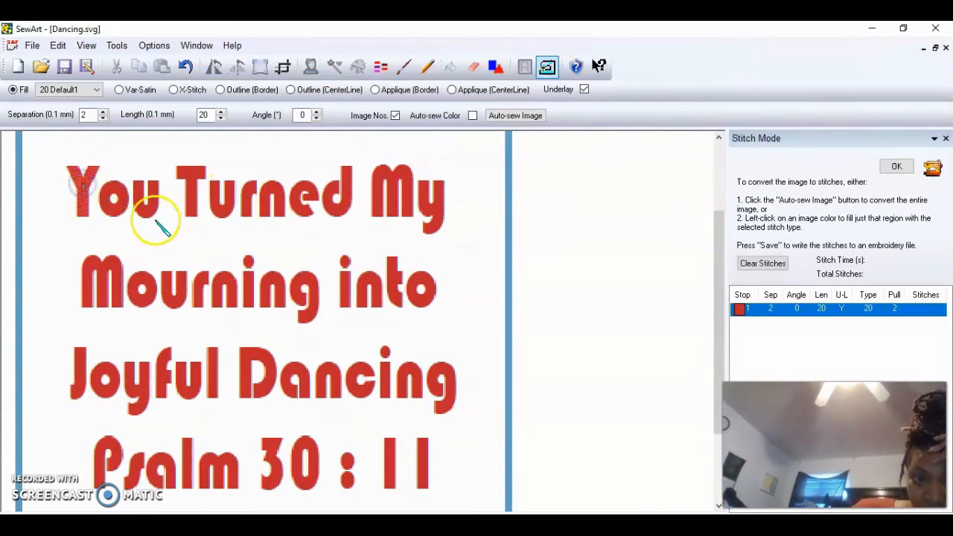
click(126, 205)
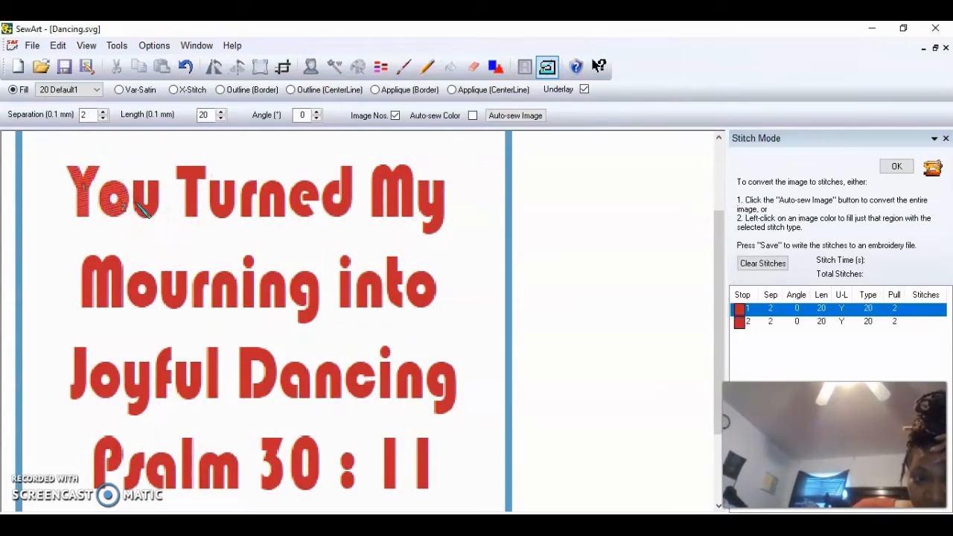
click(137, 205)
click(191, 182)
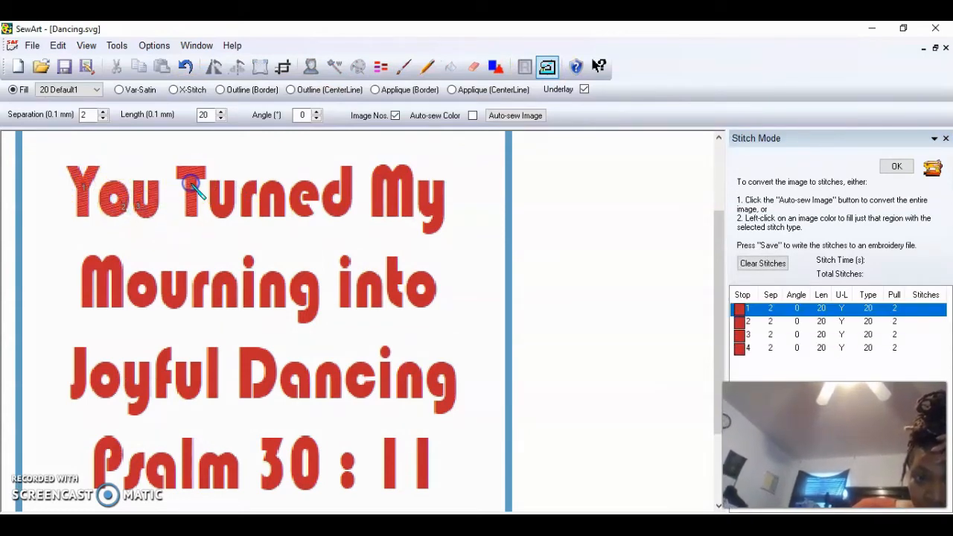
click(216, 211)
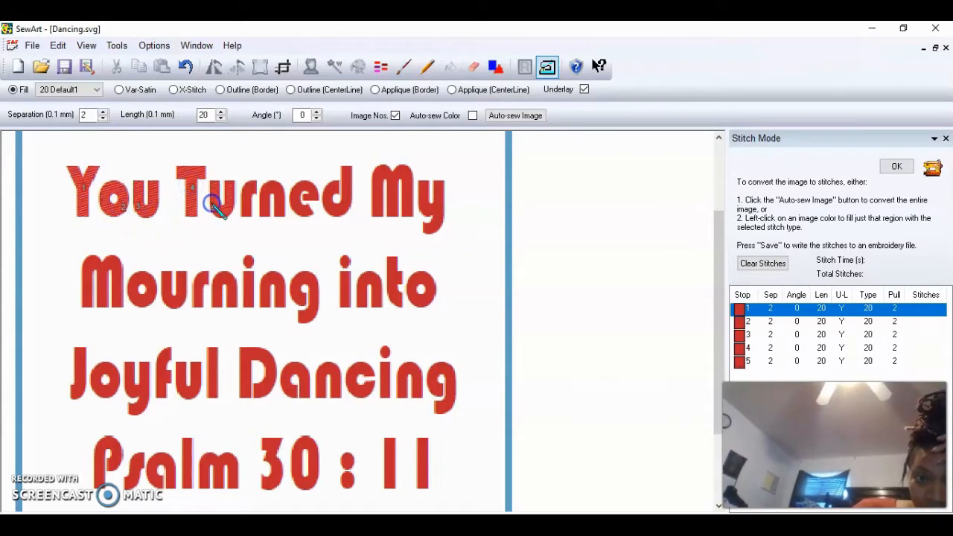
click(266, 200)
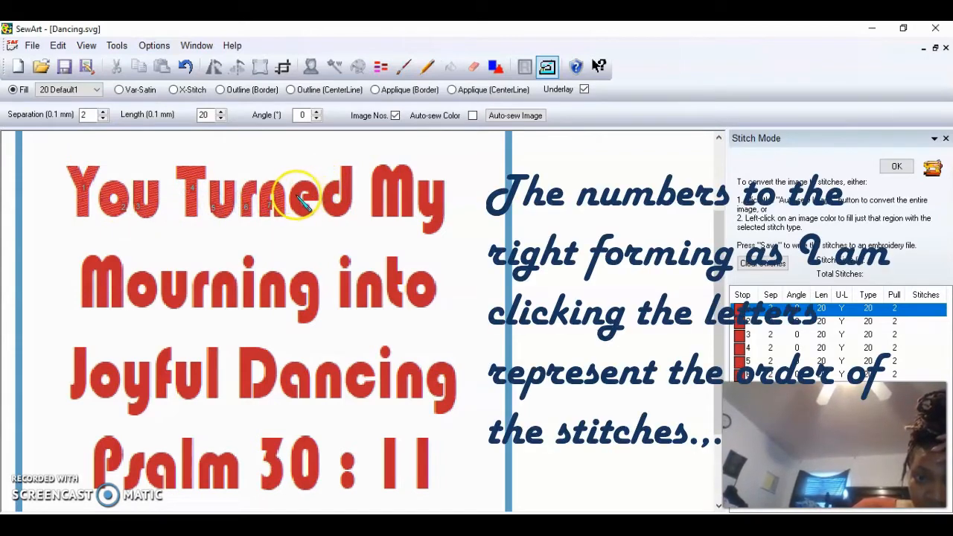
click(301, 195)
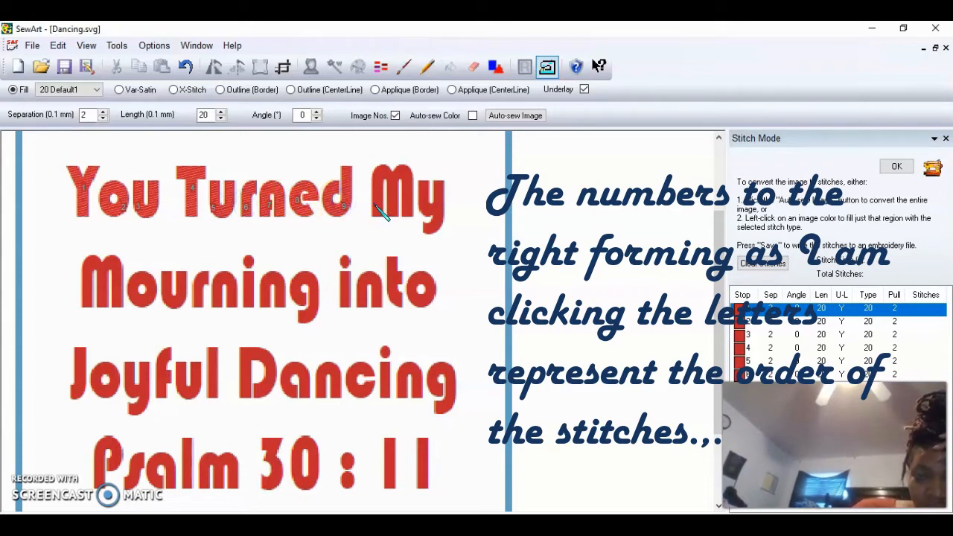
click(223, 128)
click(470, 73)
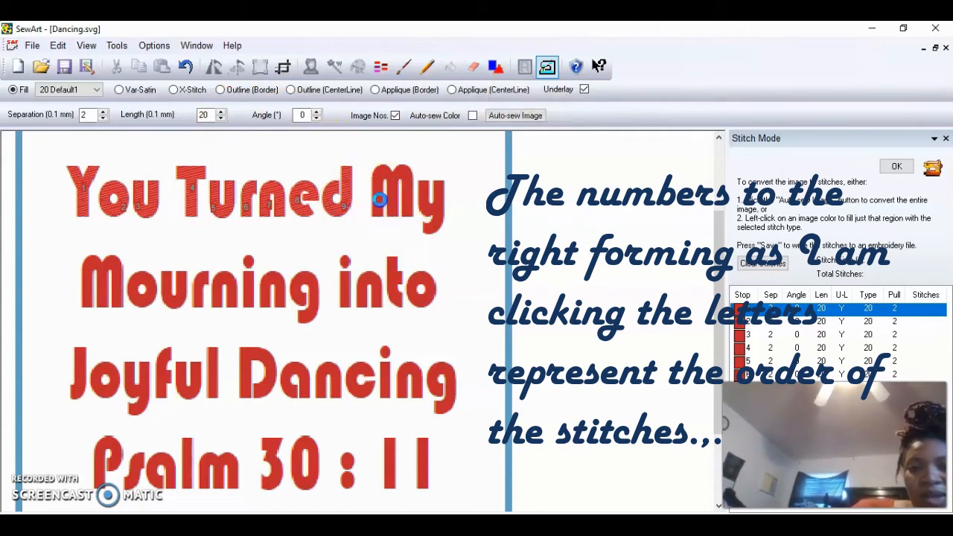
click(441, 213)
click(135, 212)
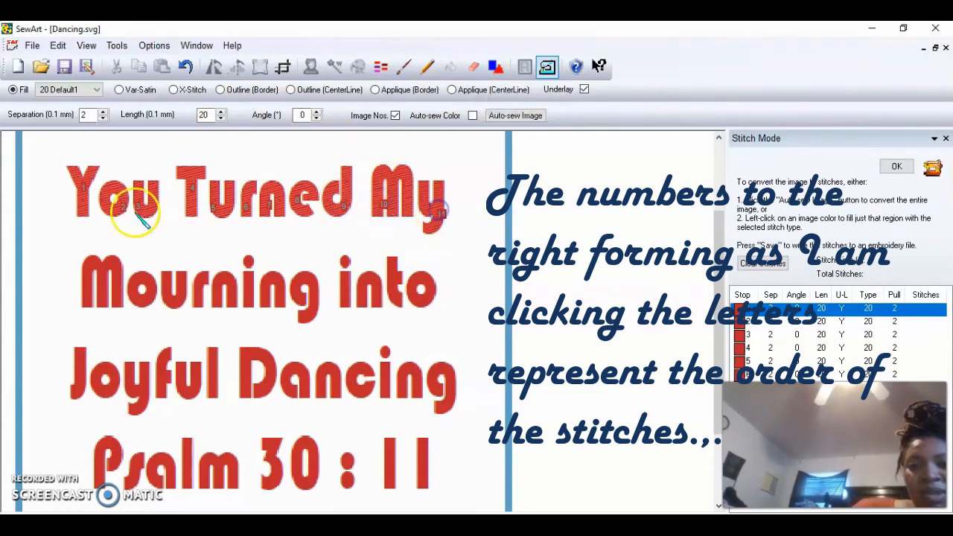
Step: Fill each letter of "Mourning" in the second line with default fill stitches, including the dot of the "i"
click(82, 279)
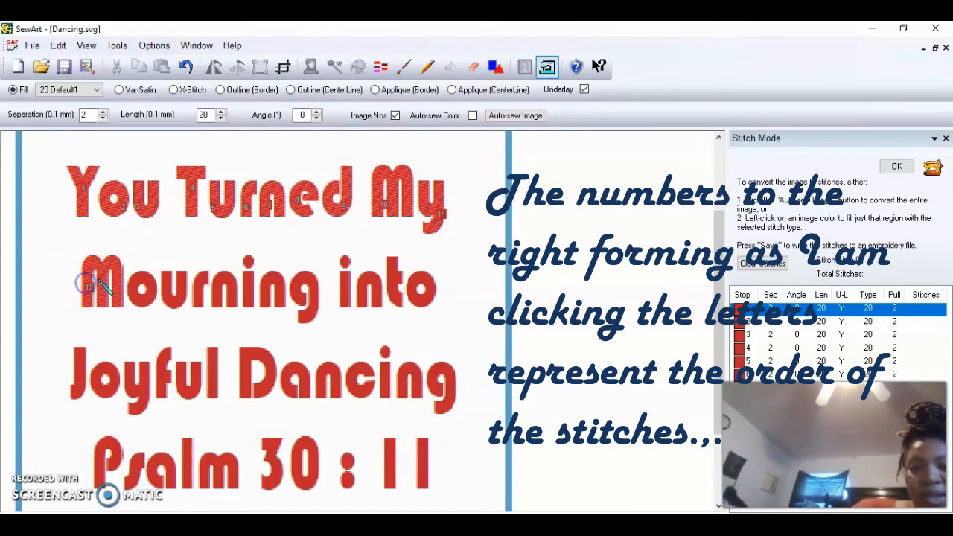
click(151, 286)
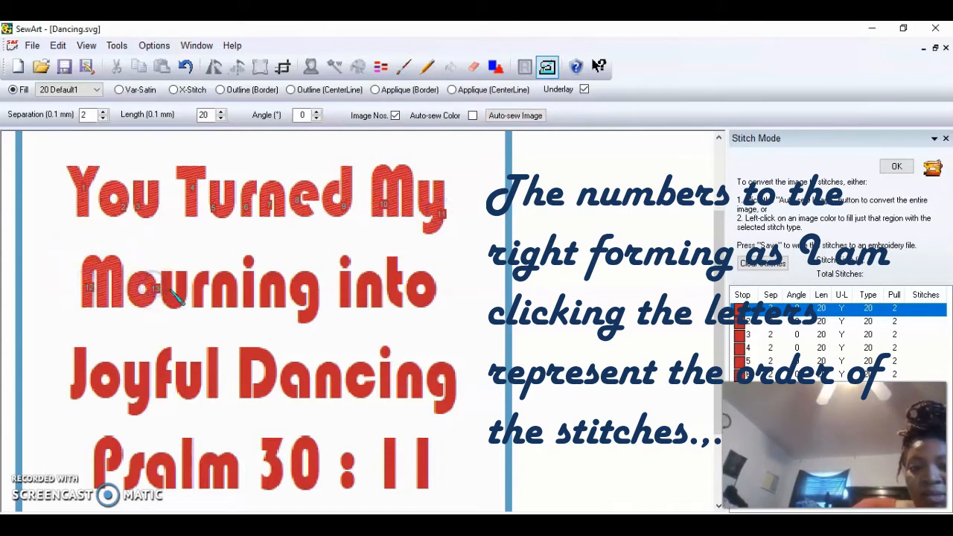
click(181, 292)
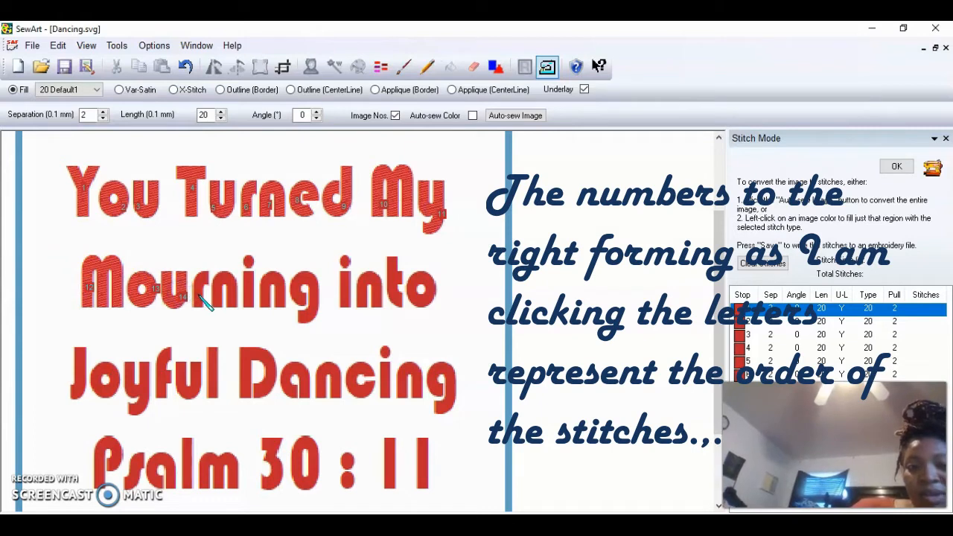
click(233, 289)
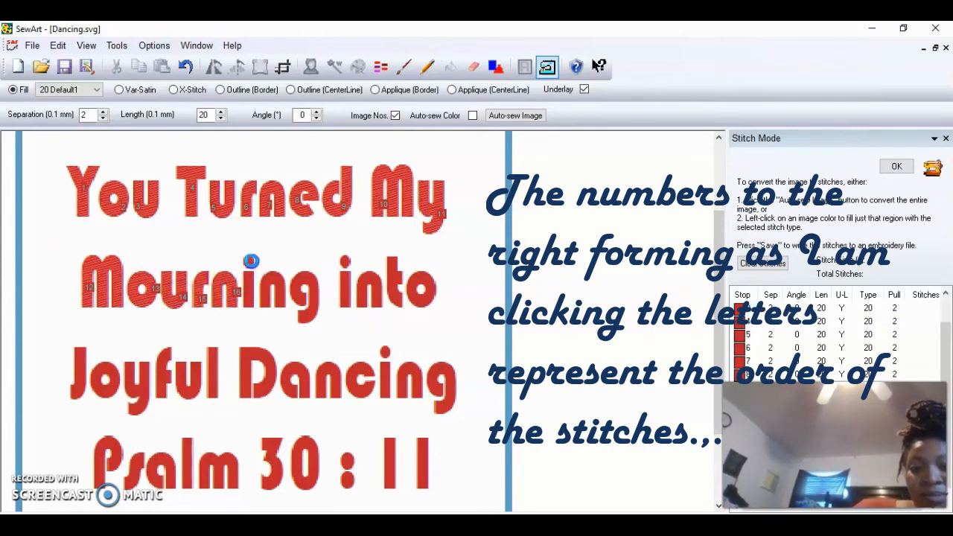
click(287, 291)
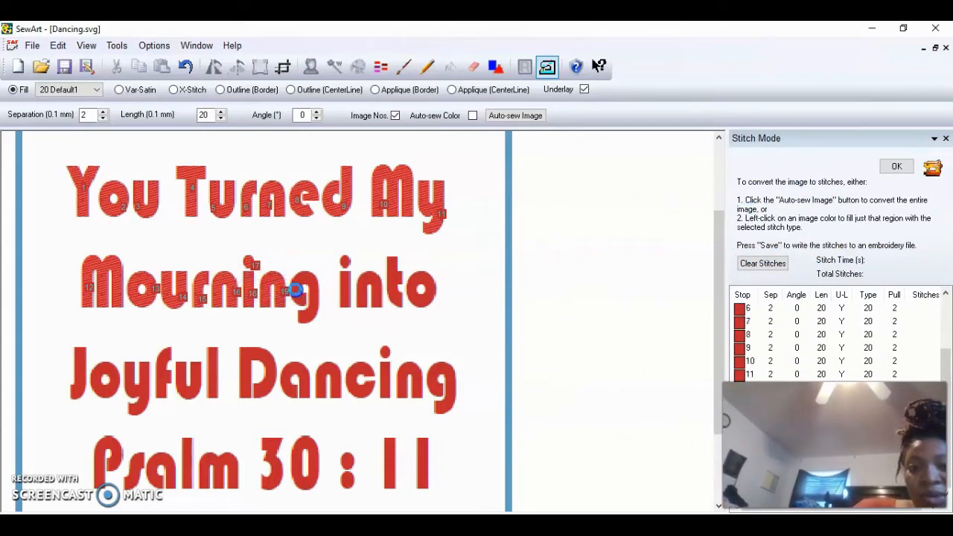
Step: Try to fill the dot of the "i" in "into" with stitches, and clear all stitches from the design
click(340, 258)
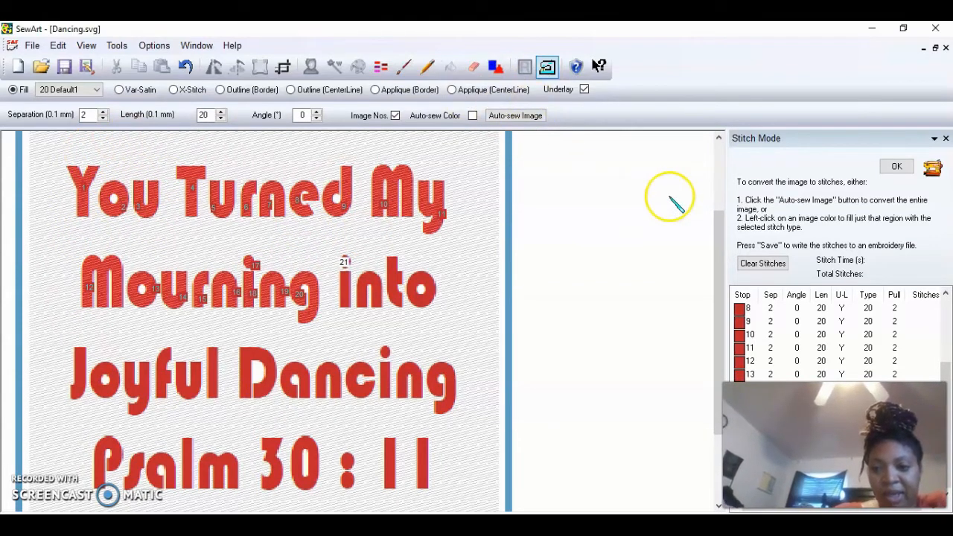
click(763, 263)
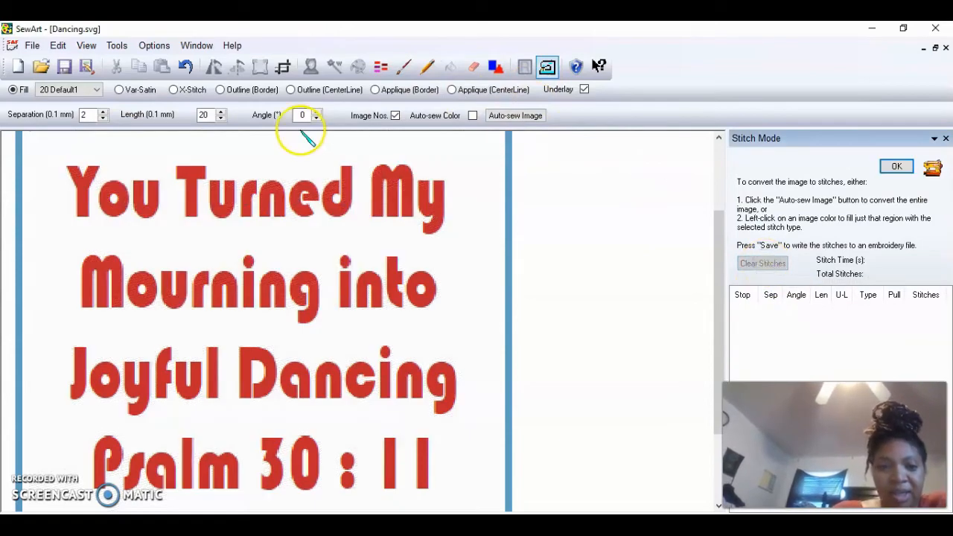
Step: Fill each letter of "You Turned My" in the first line with default fill stitches, working in reading order
click(84, 181)
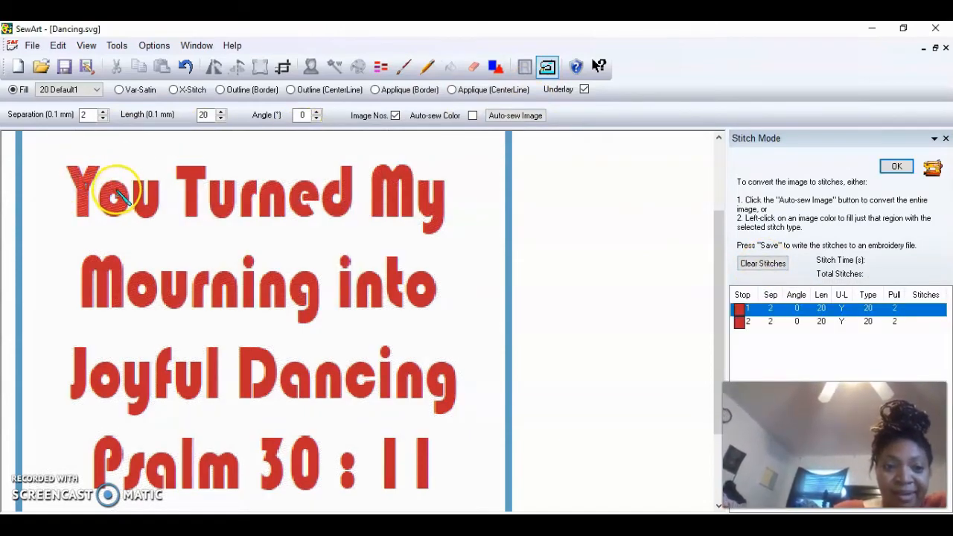
click(142, 197)
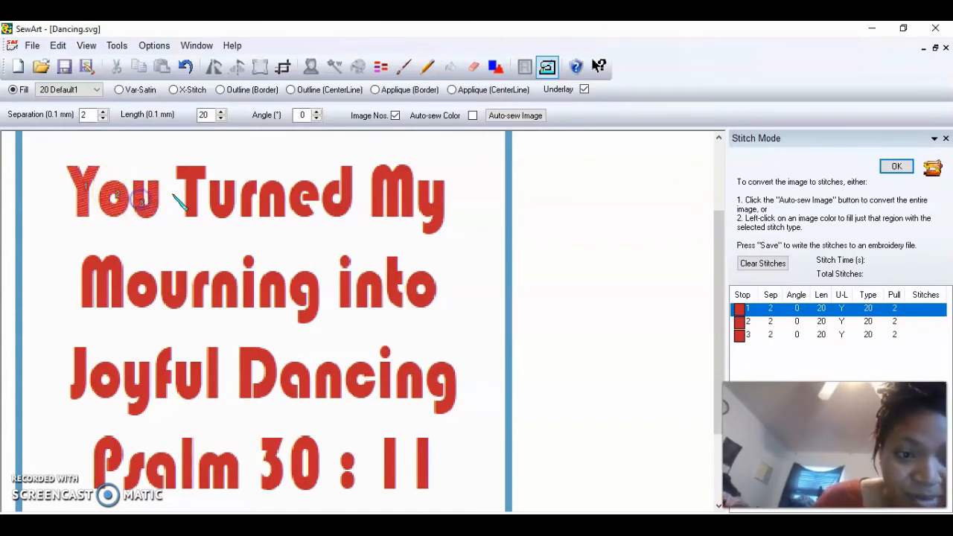
click(195, 193)
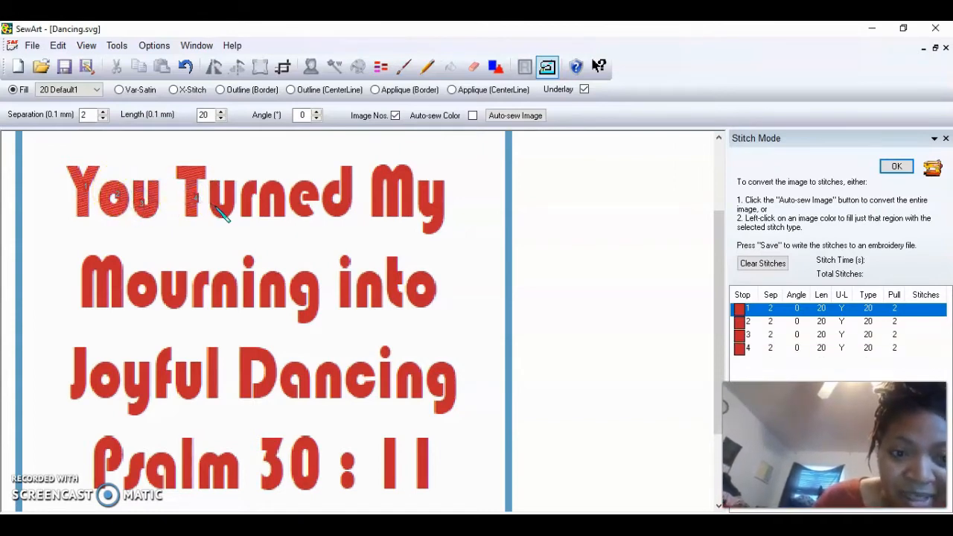
click(246, 211)
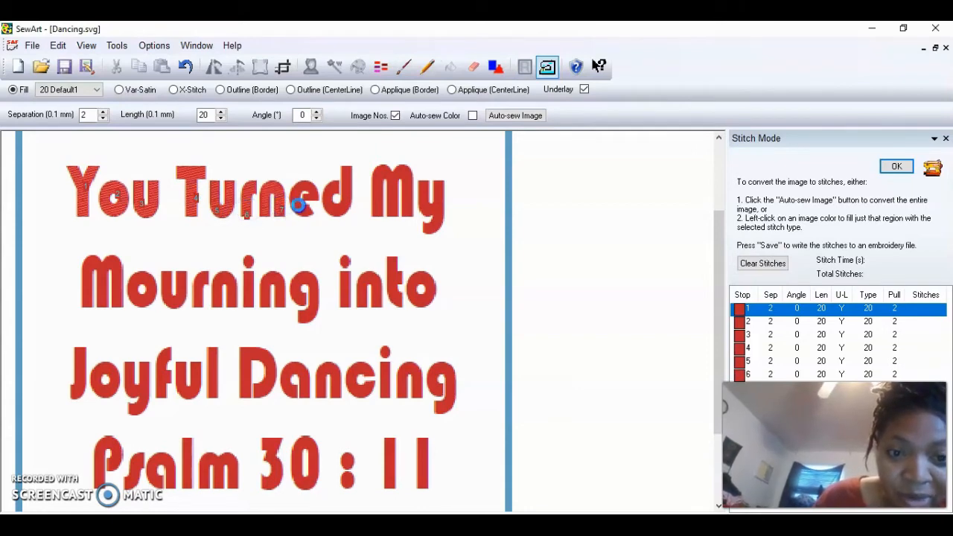
click(304, 201)
click(378, 200)
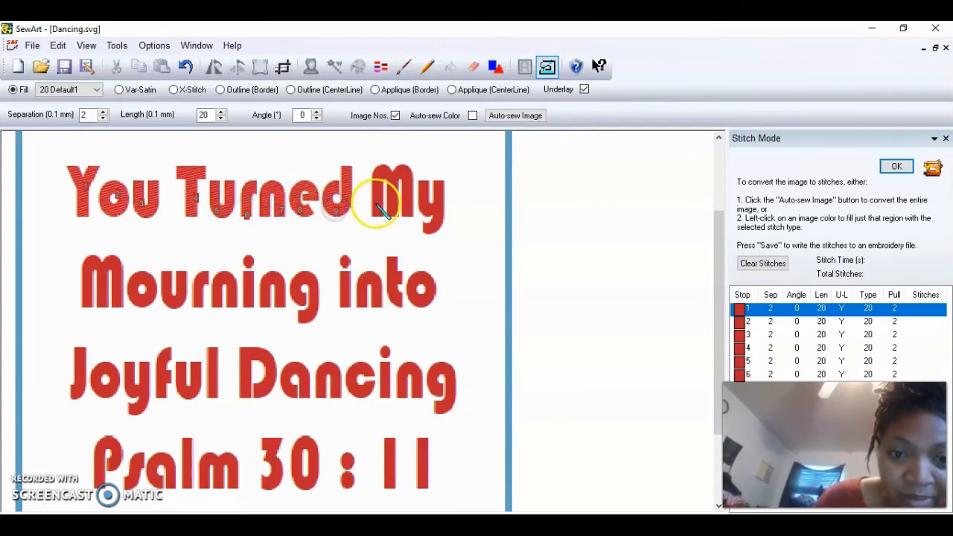
click(432, 207)
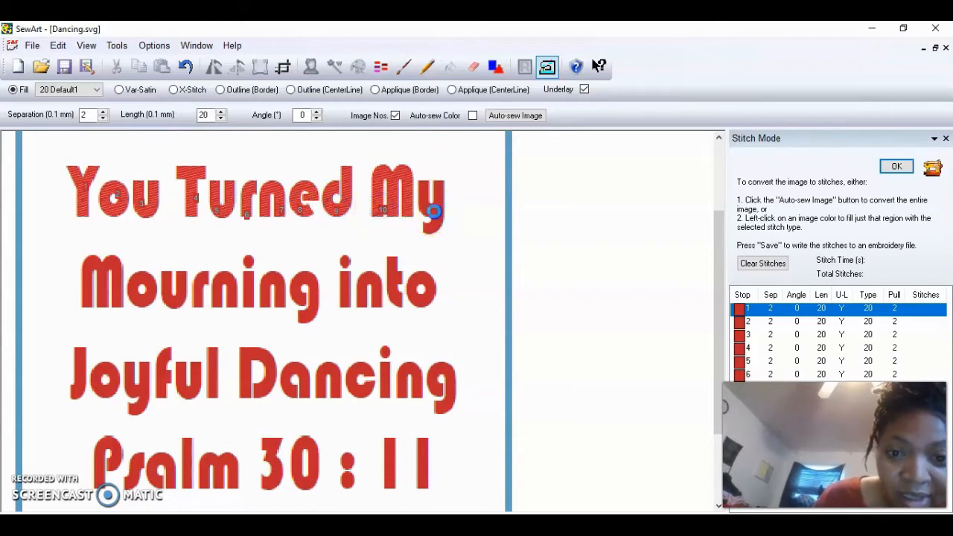
Step: Fill each letter of "Mourning" with default fill stitches in reading order, stitching the dot of the "i" before its stem
click(96, 283)
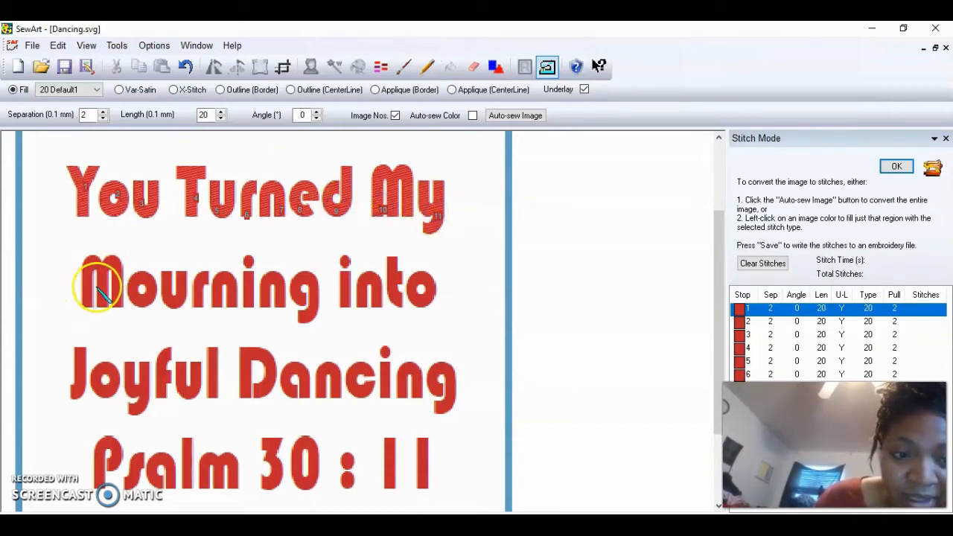
click(132, 289)
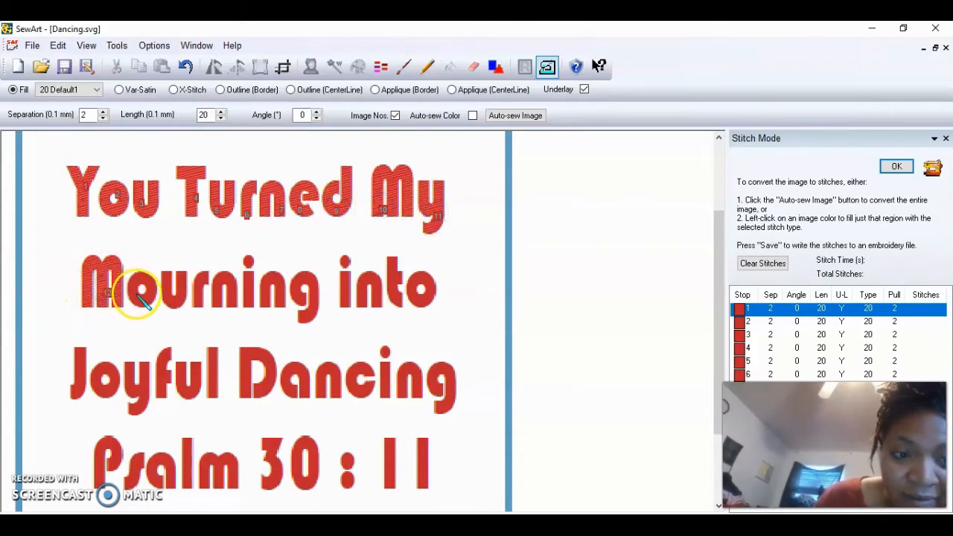
click(173, 295)
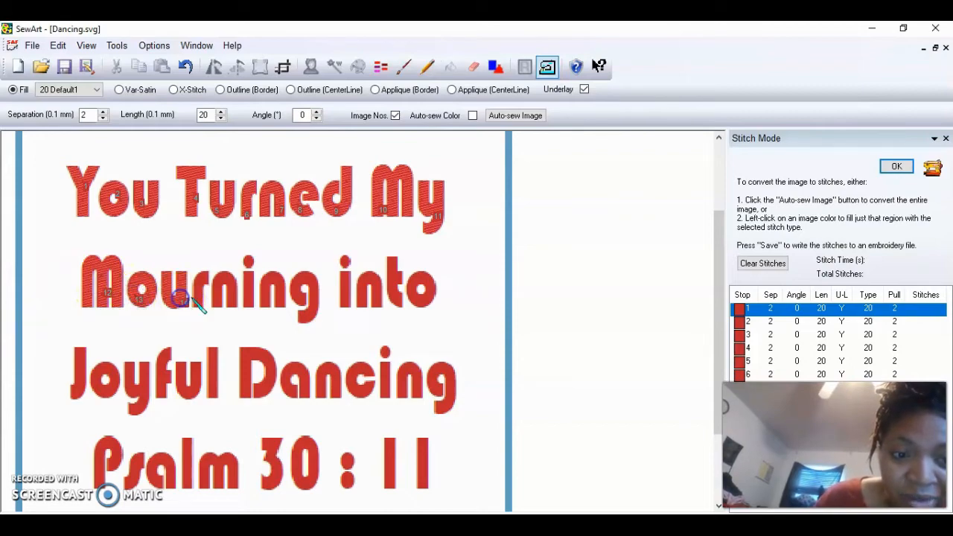
click(200, 298)
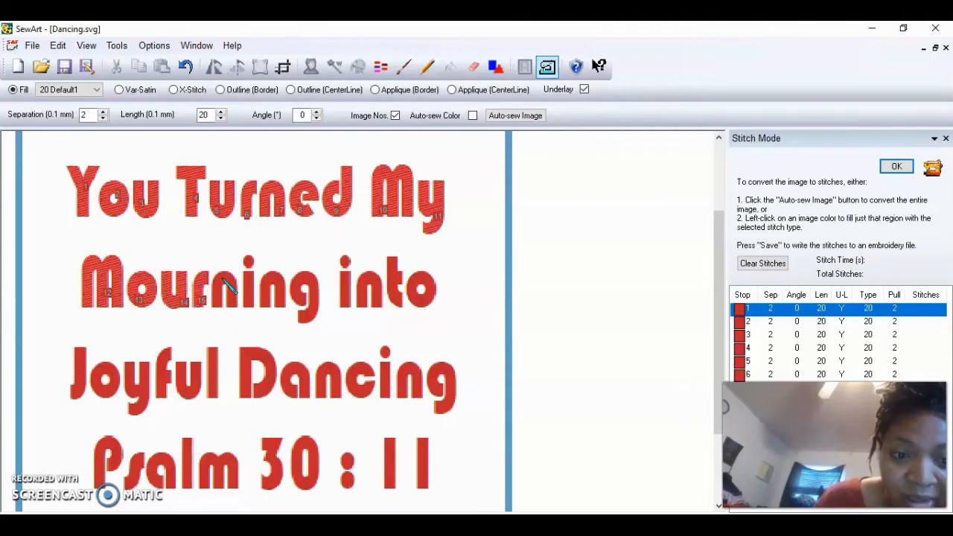
click(225, 283)
click(250, 262)
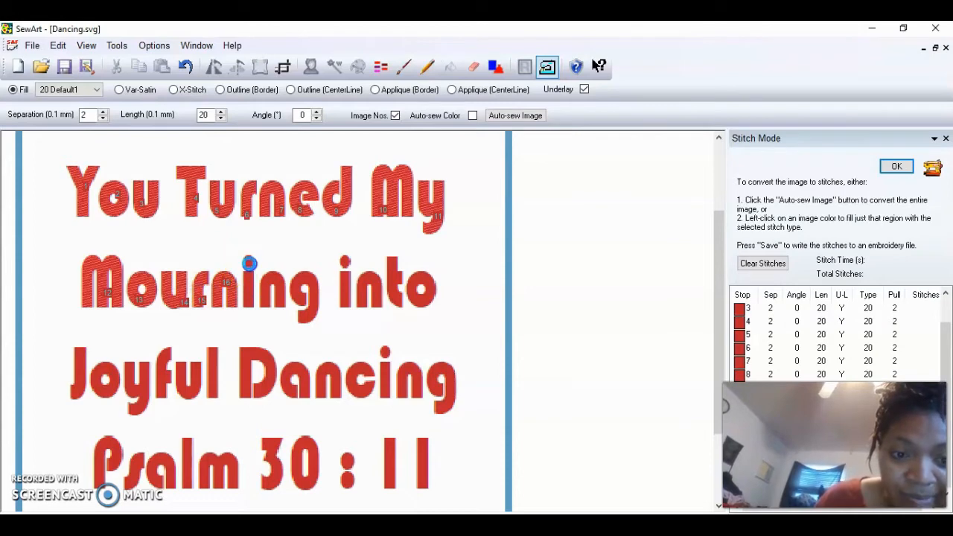
click(250, 280)
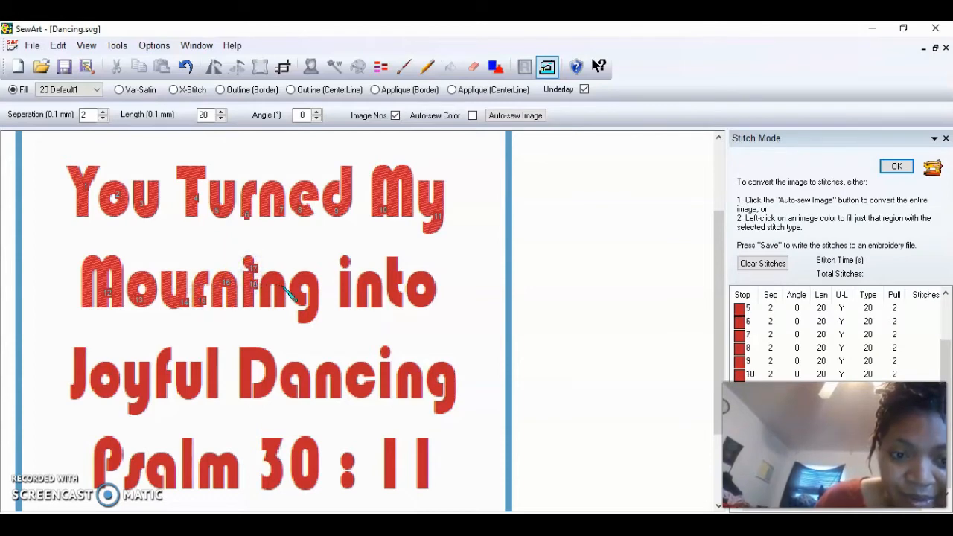
click(281, 287)
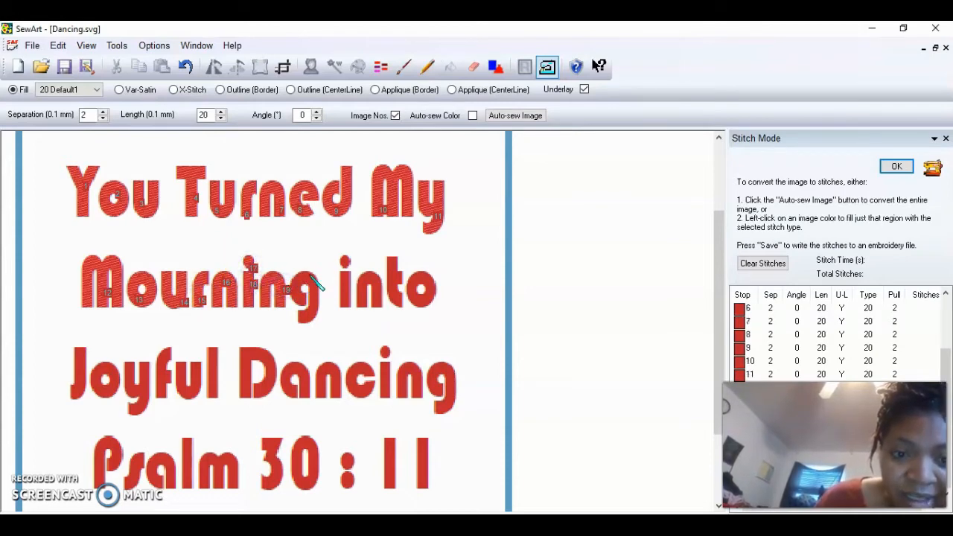
click(313, 279)
Step: Fill each letter of "into" in the second line with default fill stitches, starting with the dot of the "i"
click(345, 259)
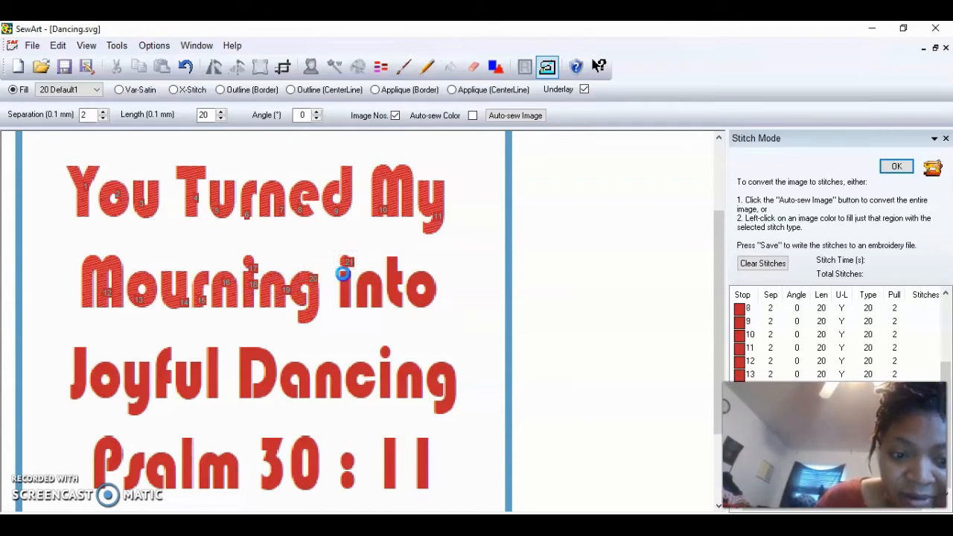
click(343, 274)
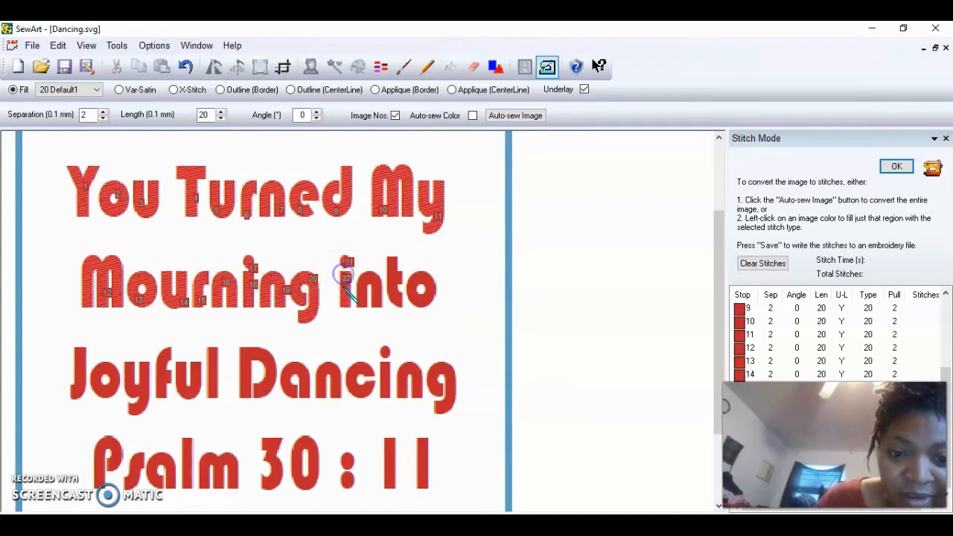
click(397, 276)
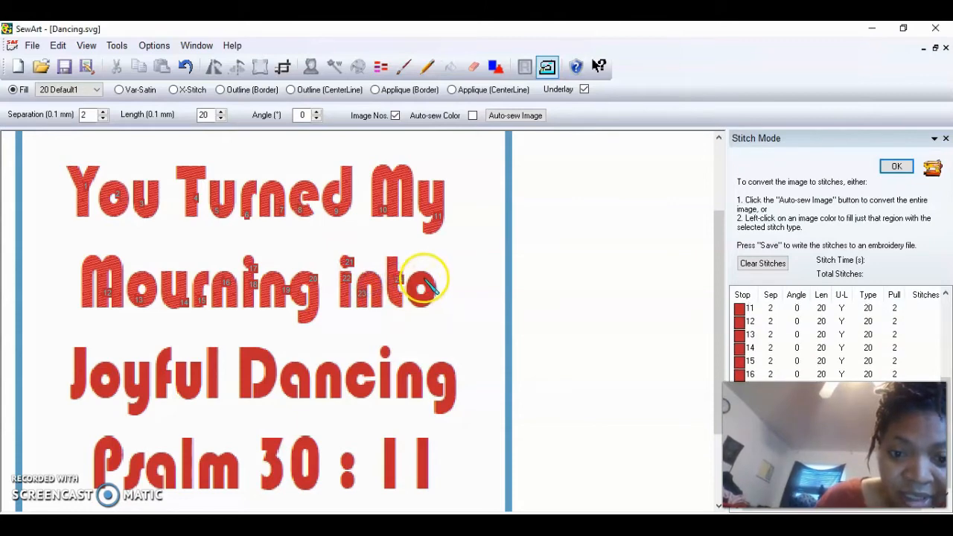
click(421, 294)
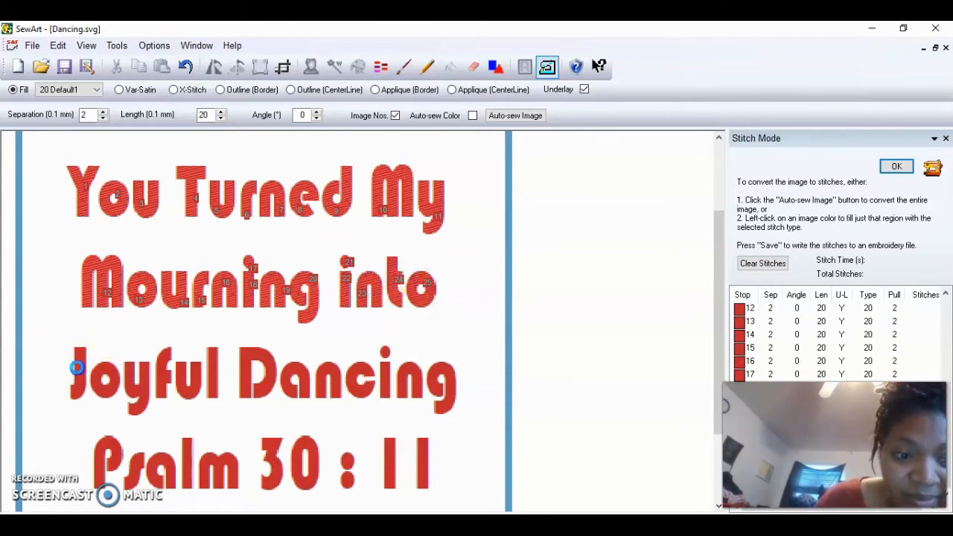
Step: Fill each letter of "Joyful" in the third line with default fill stitches in reading order
click(76, 366)
click(117, 382)
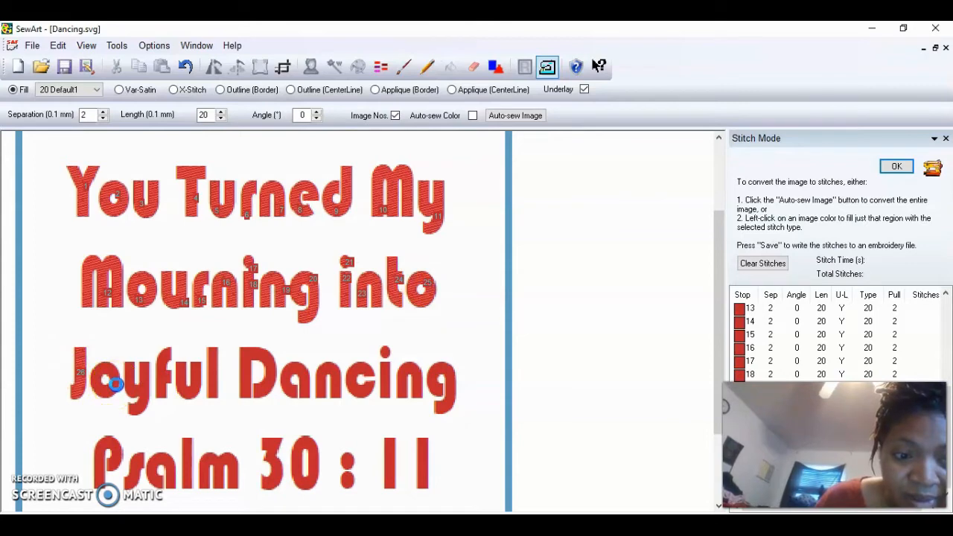
click(133, 388)
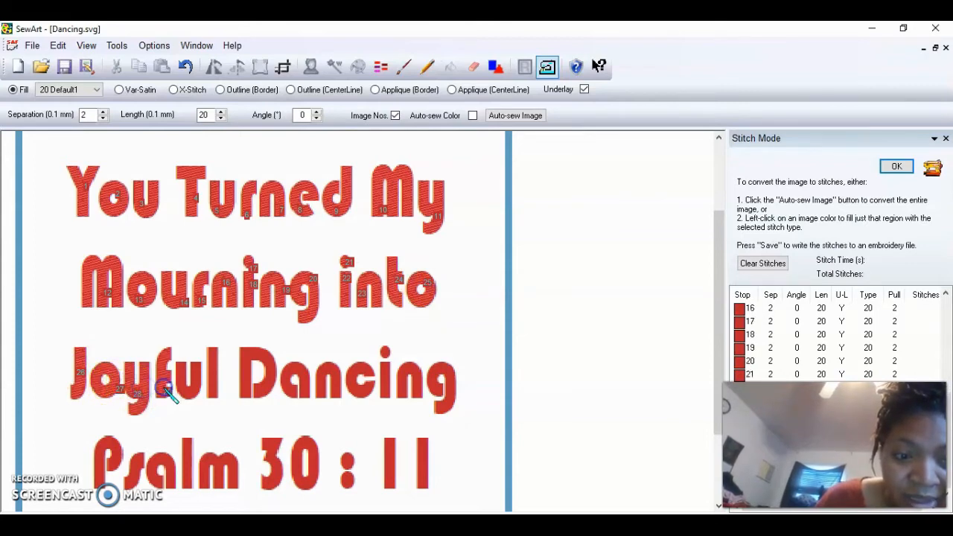
click(131, 398)
click(192, 394)
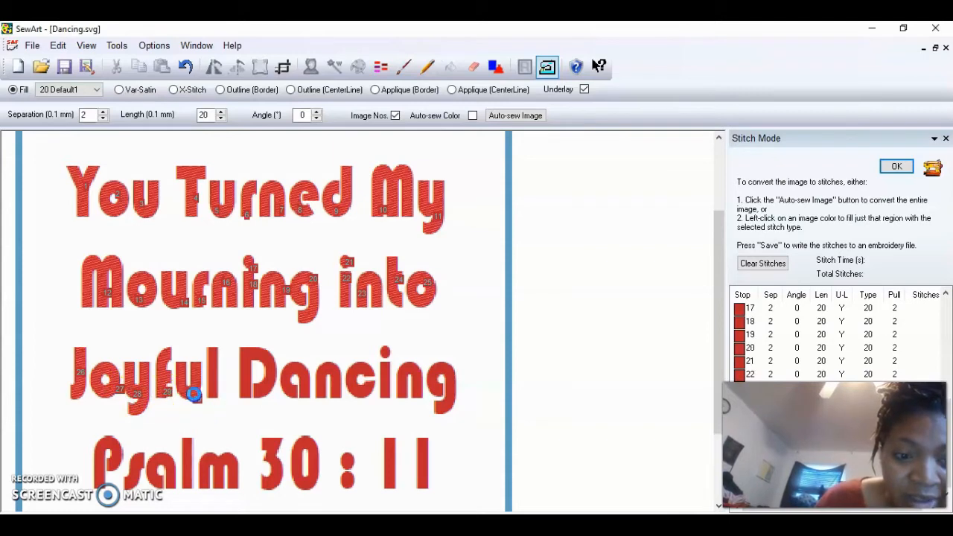
Step: Fill each letter of "Dancing" in the third line with default fill stitches, including the stem and dot of the "i"
click(245, 390)
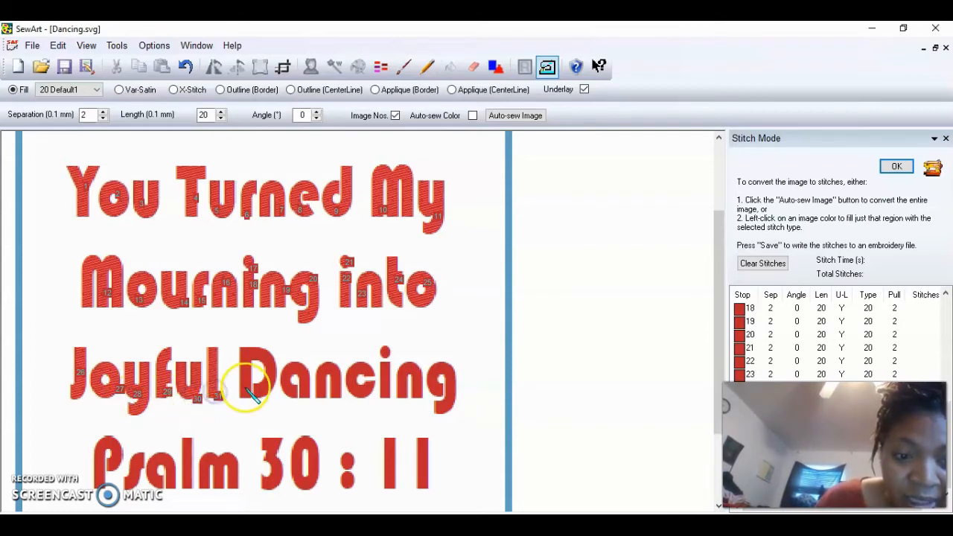
click(279, 383)
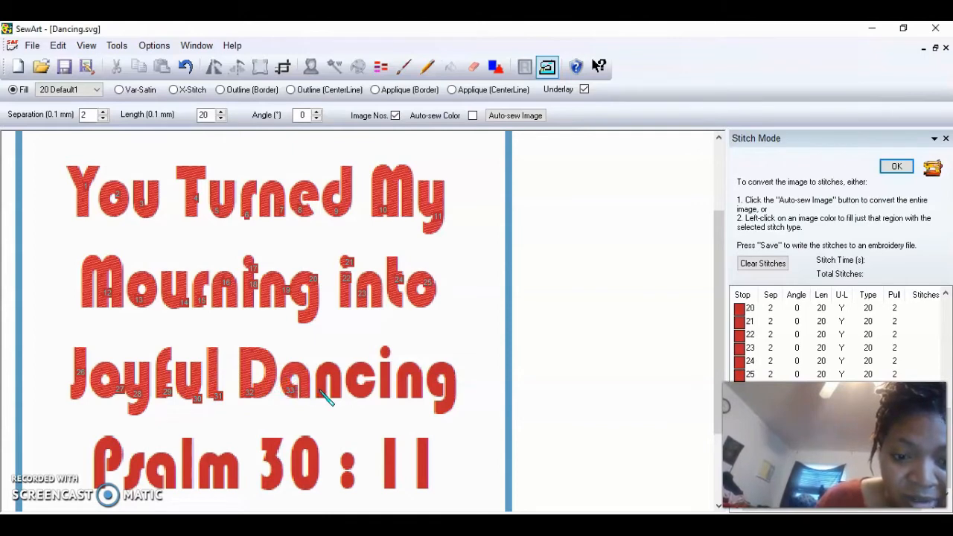
click(319, 388)
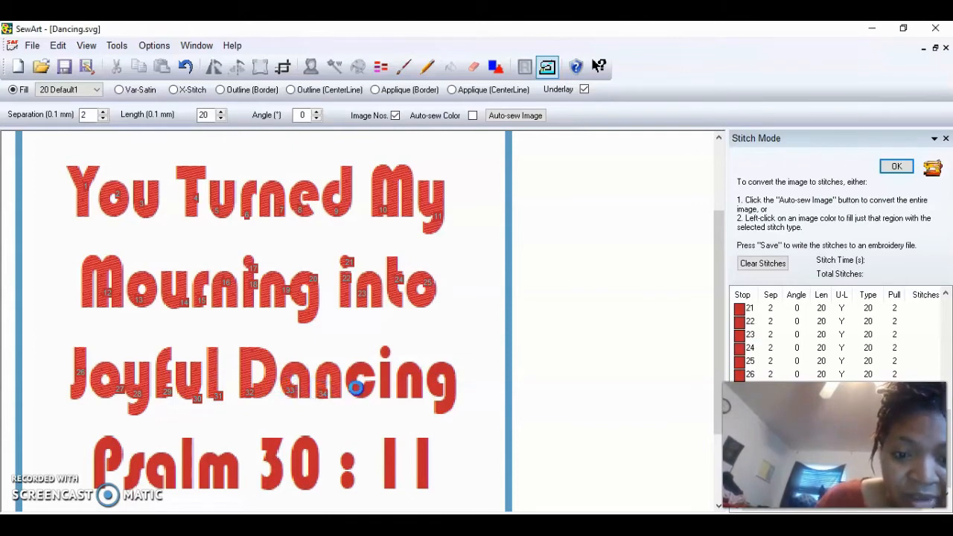
click(360, 385)
click(386, 383)
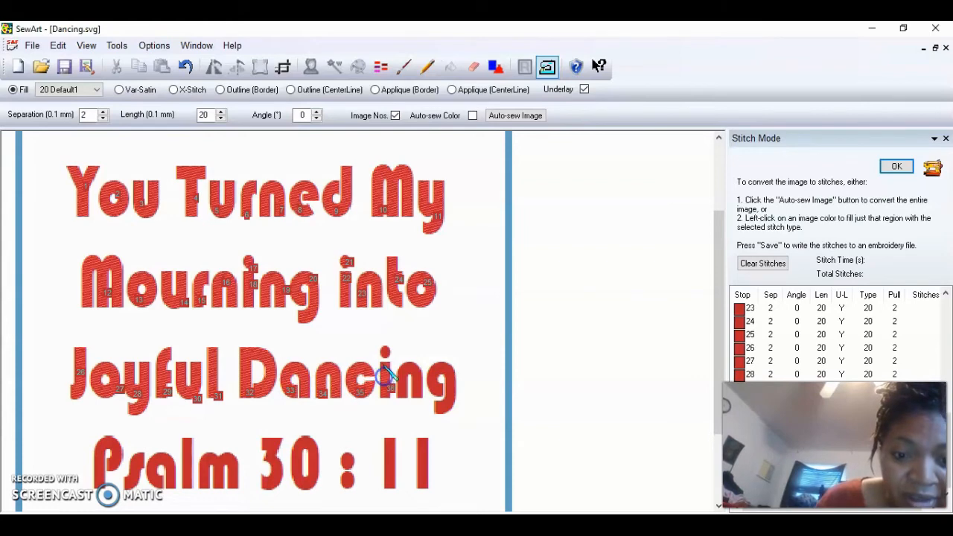
click(390, 356)
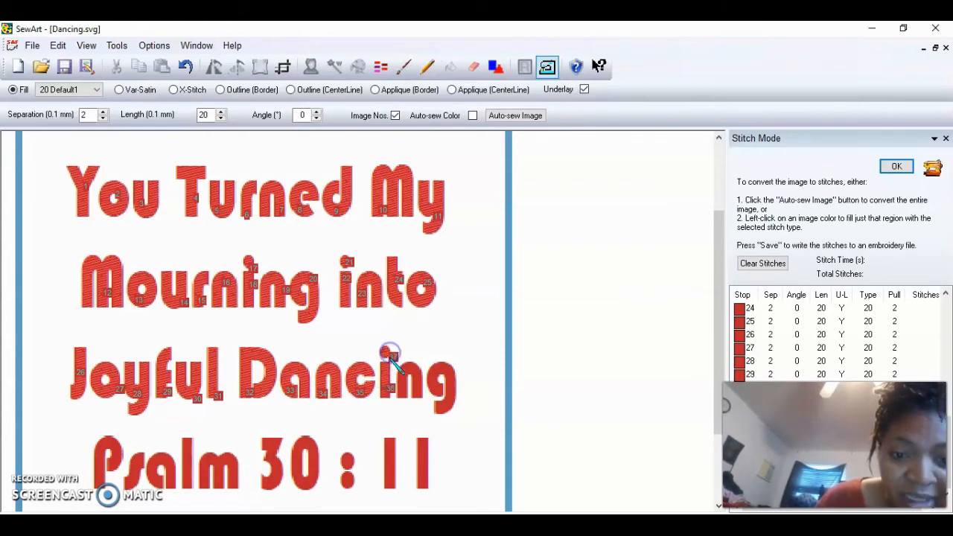
click(421, 383)
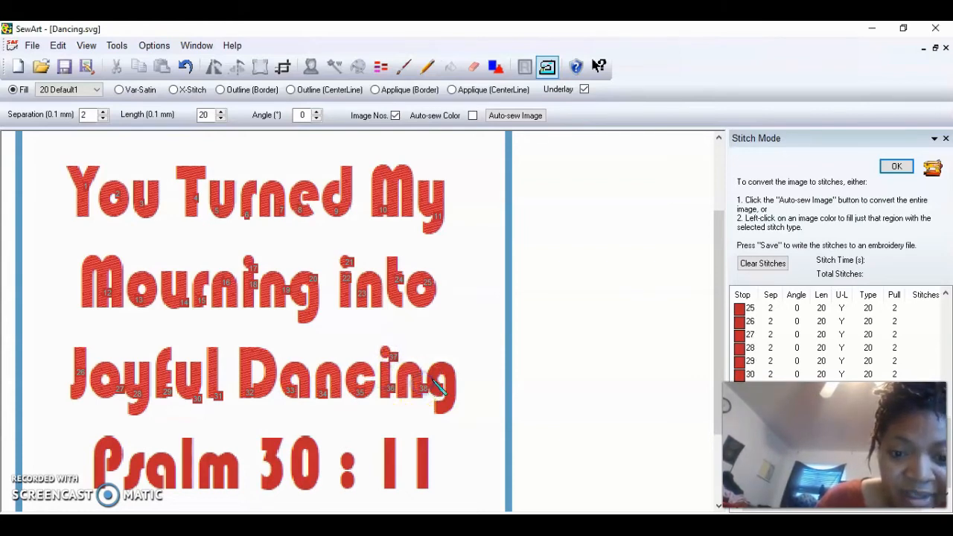
Step: Fill each character of the last line, "Psalm 30 : 11", with default fill stitches in reading order, including both colon dots
click(113, 445)
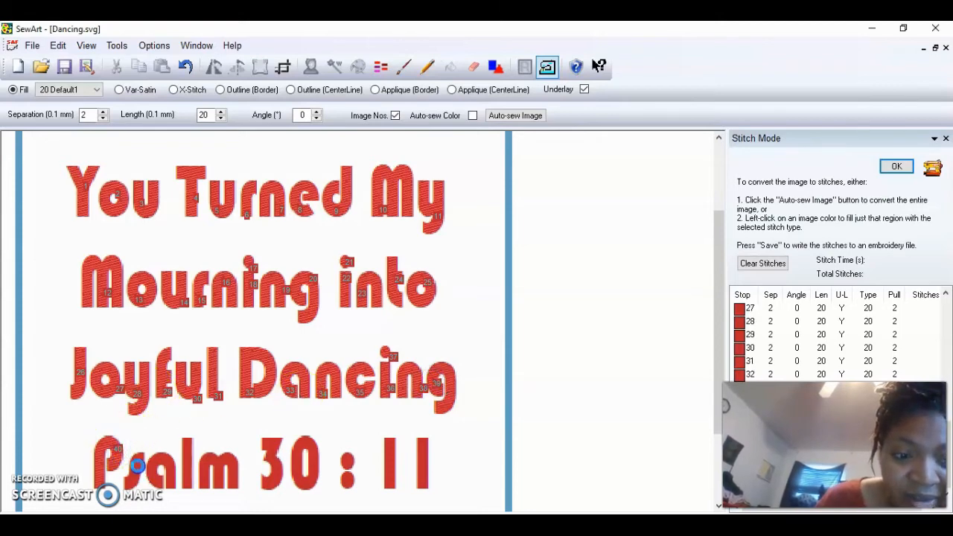
click(140, 467)
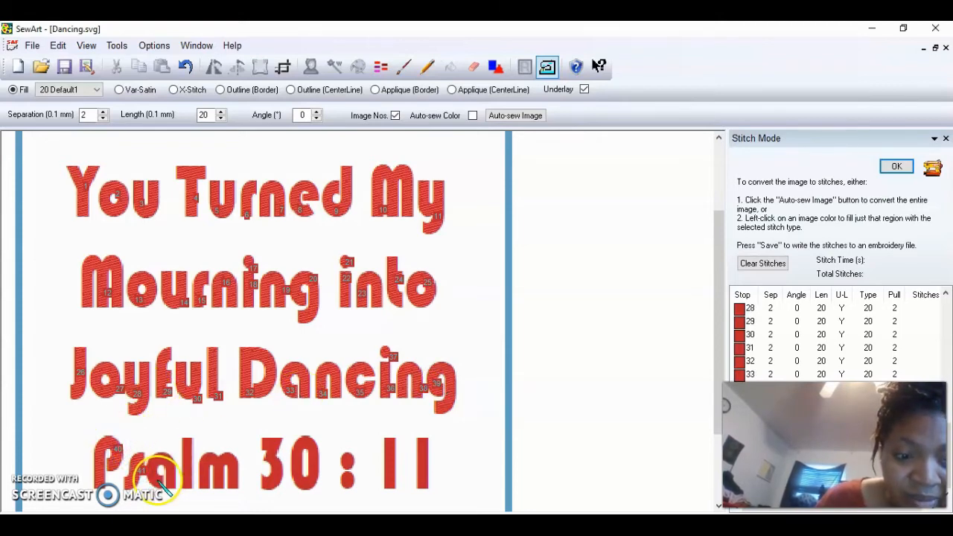
click(155, 478)
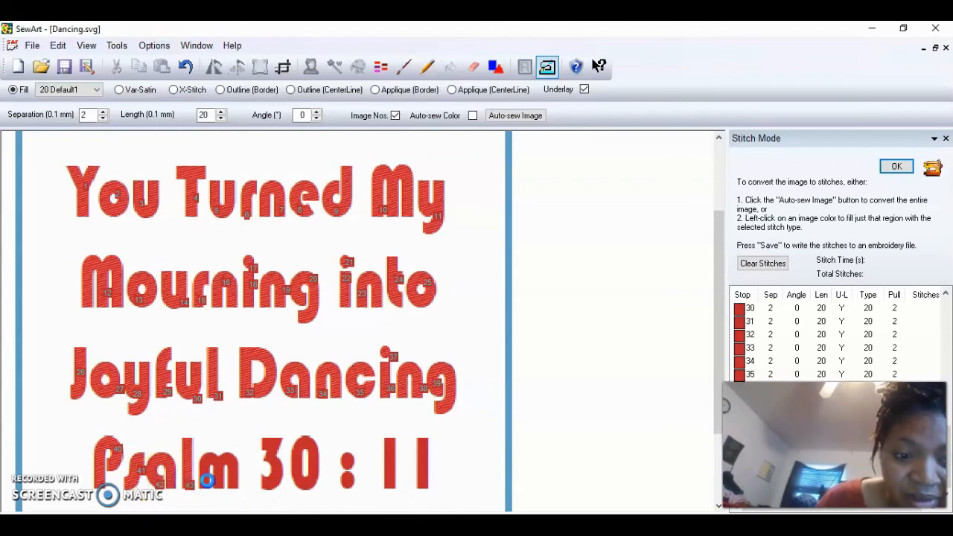
click(277, 475)
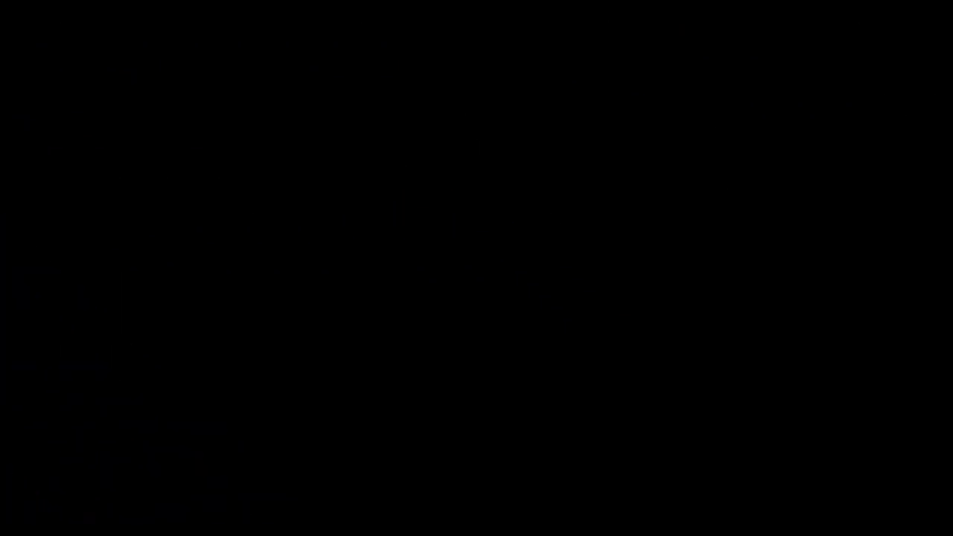
click(359, 467)
click(351, 460)
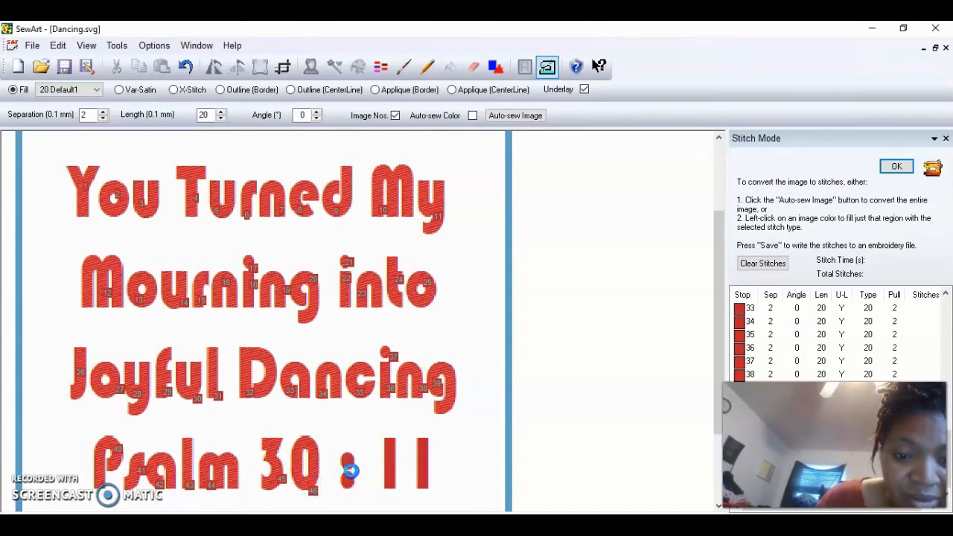
click(350, 484)
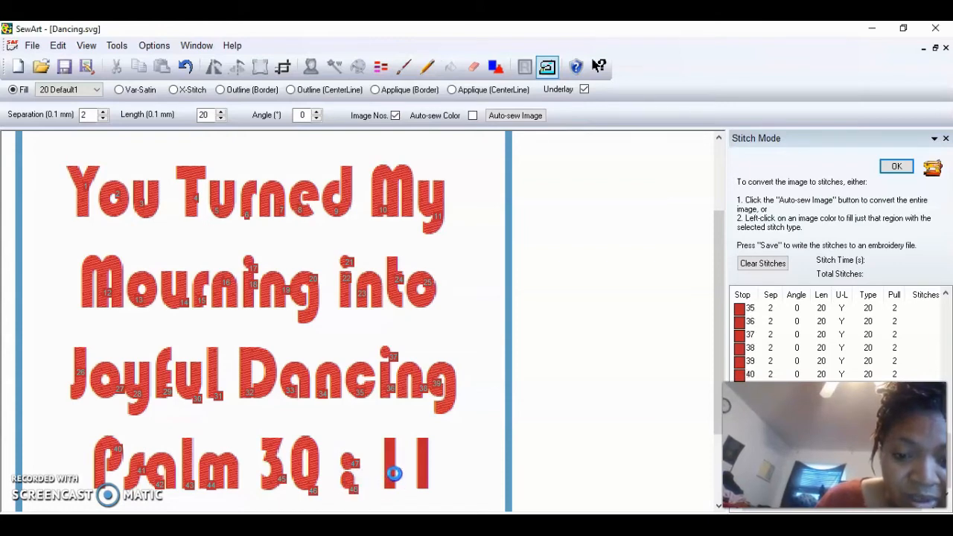
click(421, 475)
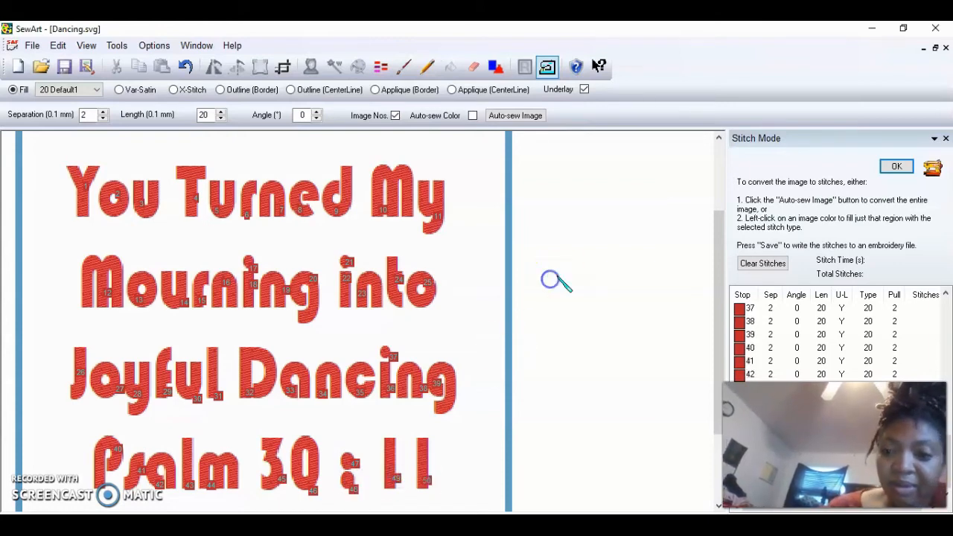
Step: Finish the stitching and save it as the Brother embroidery file Dancing.pes in Downloads, skipping the image save and replacing the existing file
click(898, 166)
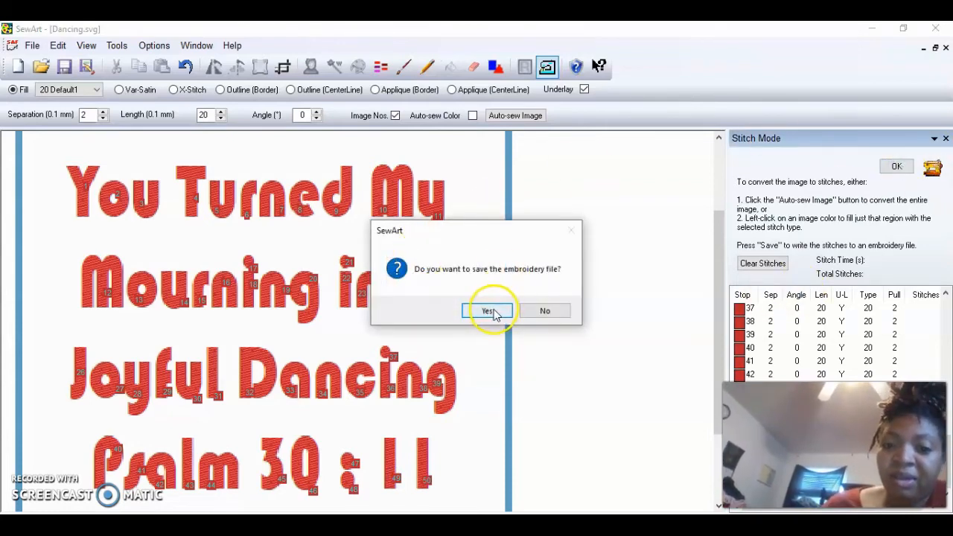
click(489, 311)
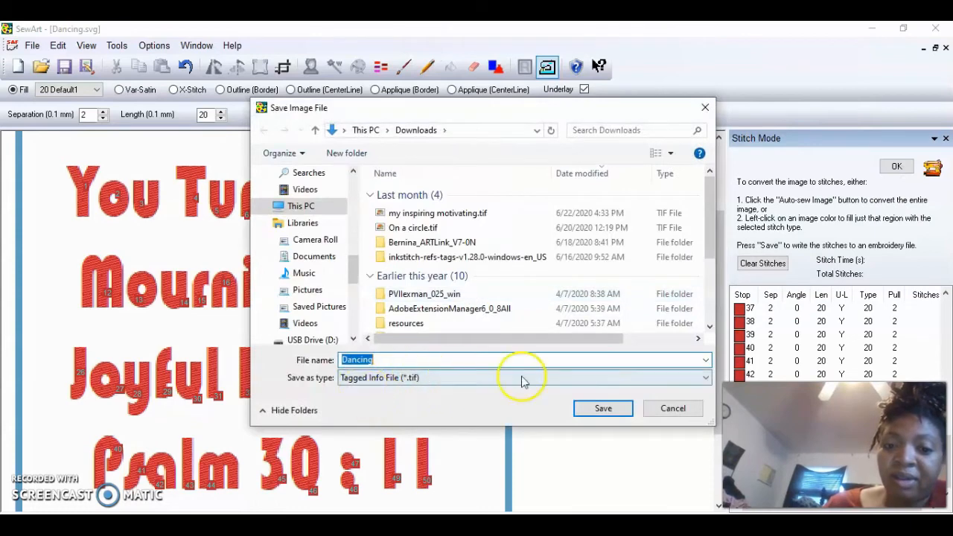
click(670, 411)
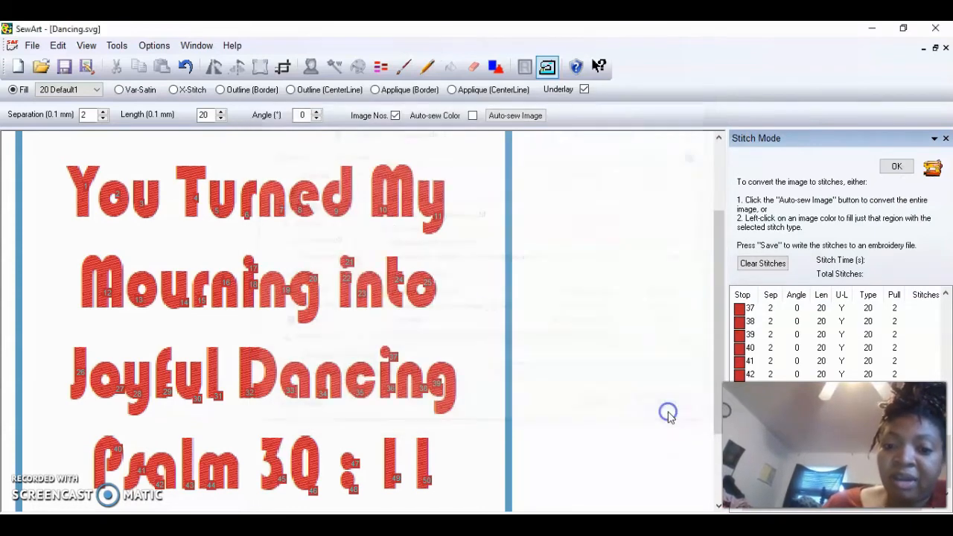
click(699, 366)
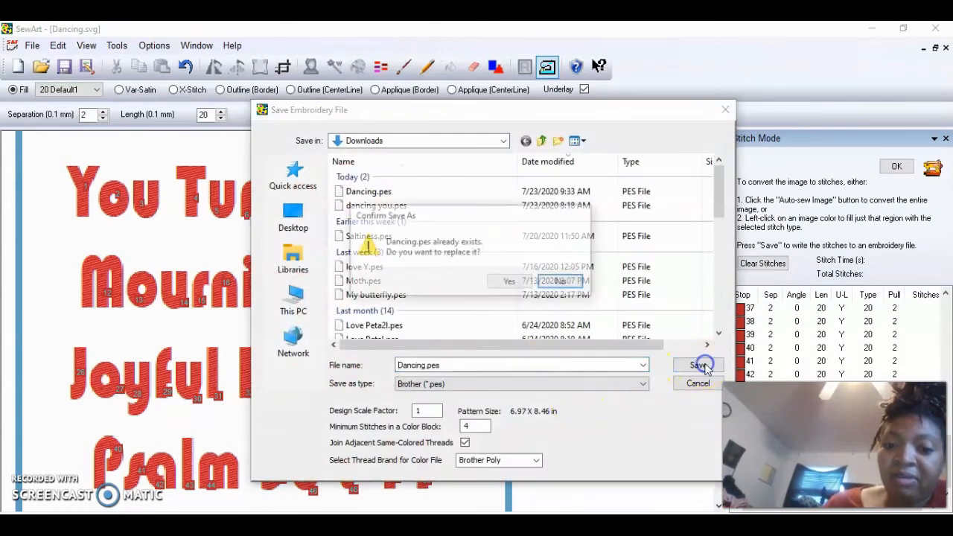
click(511, 283)
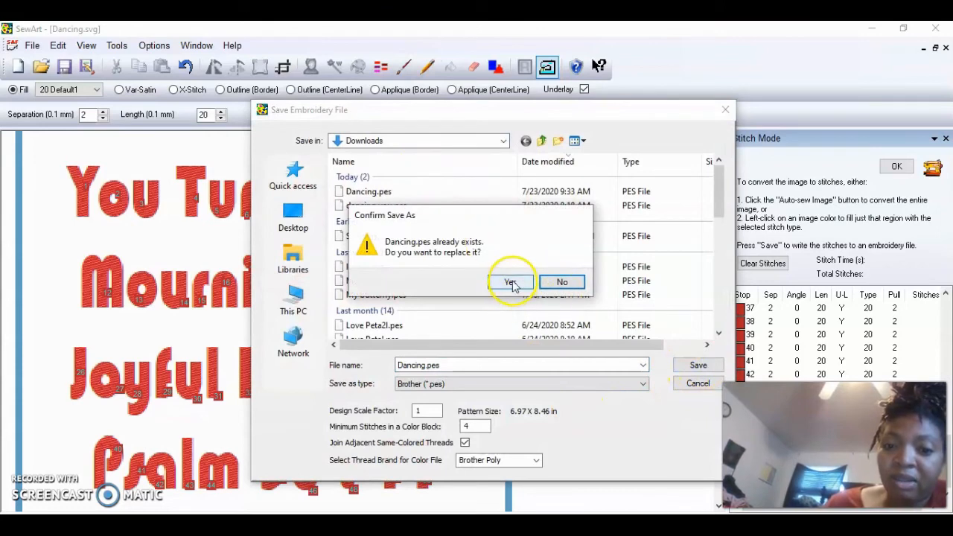